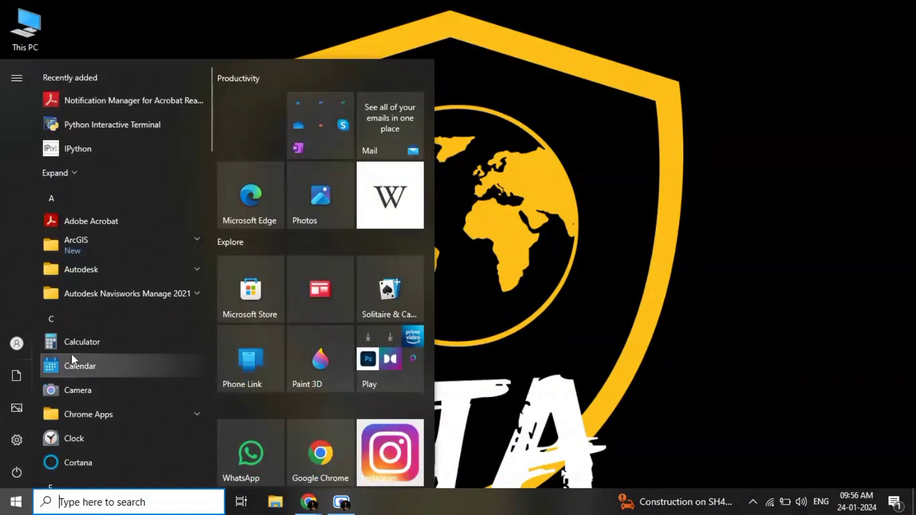
Step: Launch ArcGIS Pro
{"action": "left_click", "coordinate": [123, 253]}
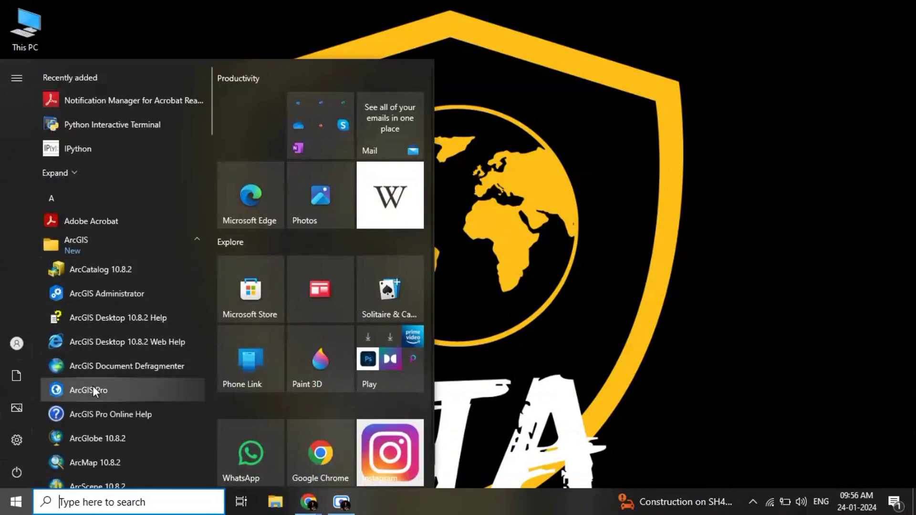
{"action": "left_click", "coordinate": [92, 392]}
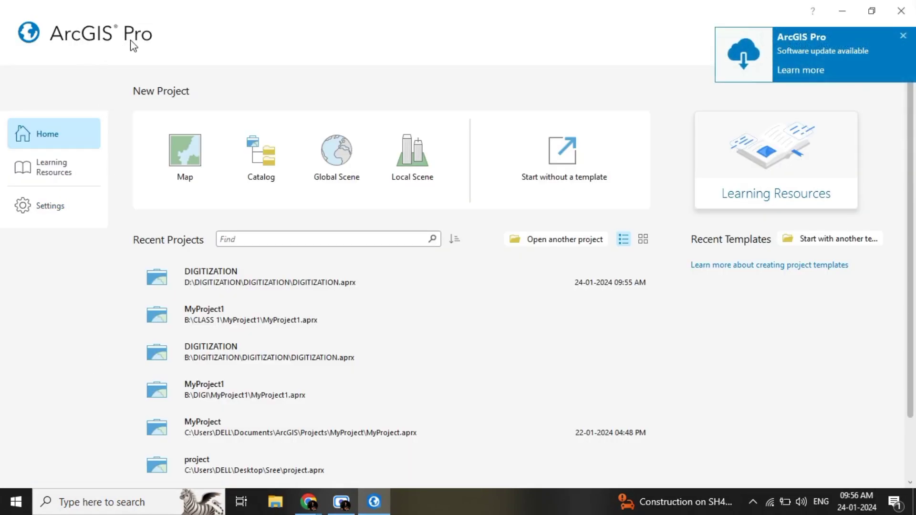
Step: Look through the Quick-Start Tutorials and Tutorial Series offered in the learning resources
{"action": "left_click", "coordinate": [70, 172]}
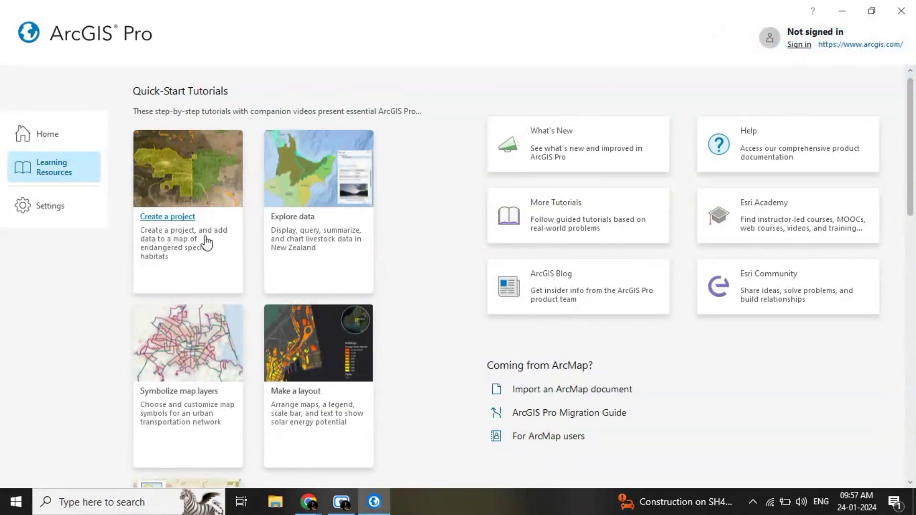
{"action": "scroll", "coordinate": [205, 241], "scroll_direction": "down", "scroll_amount": 3}
{"action": "scroll", "coordinate": [206, 243], "scroll_direction": "down", "scroll_amount": 1}
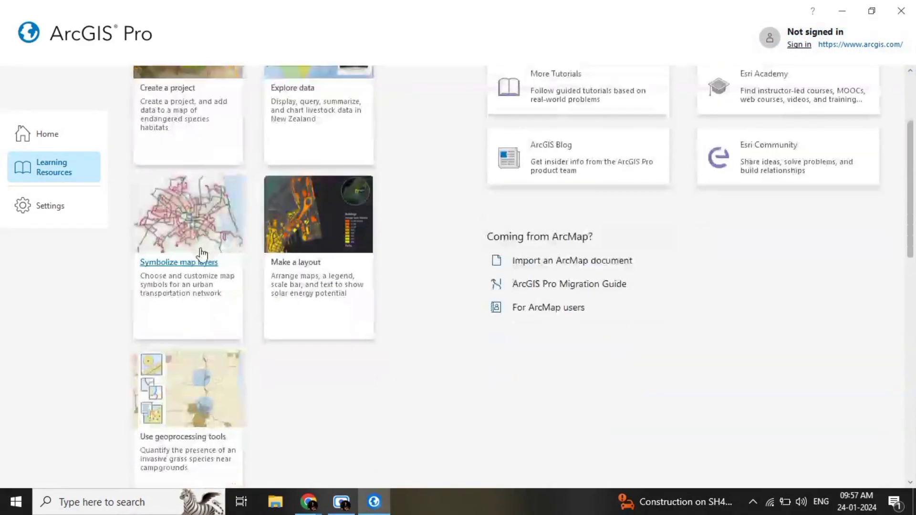
{"action": "scroll", "coordinate": [203, 253], "scroll_direction": "down", "scroll_amount": 5}
{"action": "scroll", "coordinate": [184, 329], "scroll_direction": "down", "scroll_amount": 5}
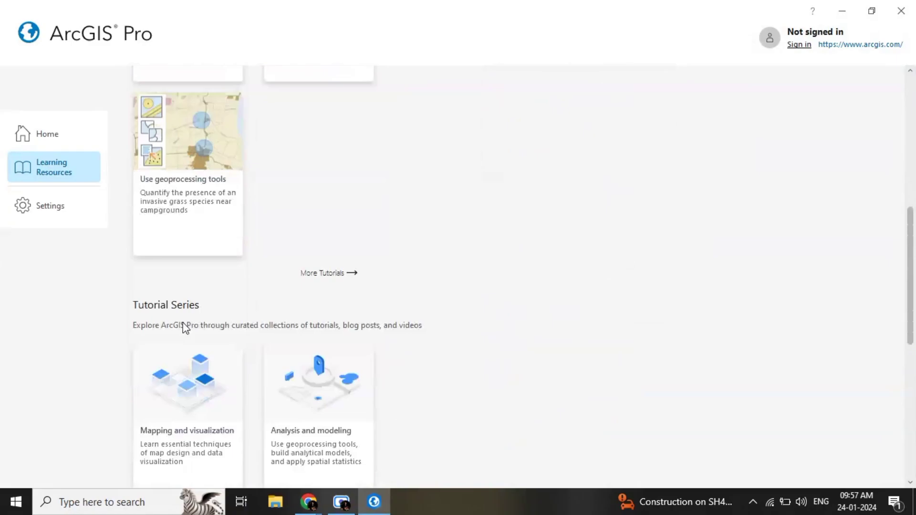
{"action": "scroll", "coordinate": [184, 329], "scroll_direction": "down", "scroll_amount": 3}
{"action": "scroll", "coordinate": [184, 329], "scroll_direction": "up", "scroll_amount": 7}
{"action": "scroll", "coordinate": [184, 329], "scroll_direction": "up", "scroll_amount": 7}
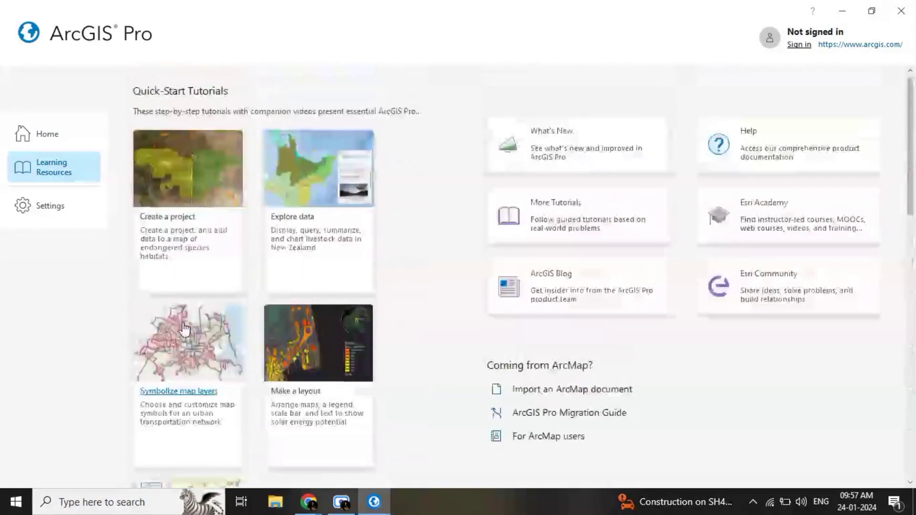
Step: Start a new project from the Map template and name it DIGITIZATION
{"action": "left_click", "coordinate": [87, 136]}
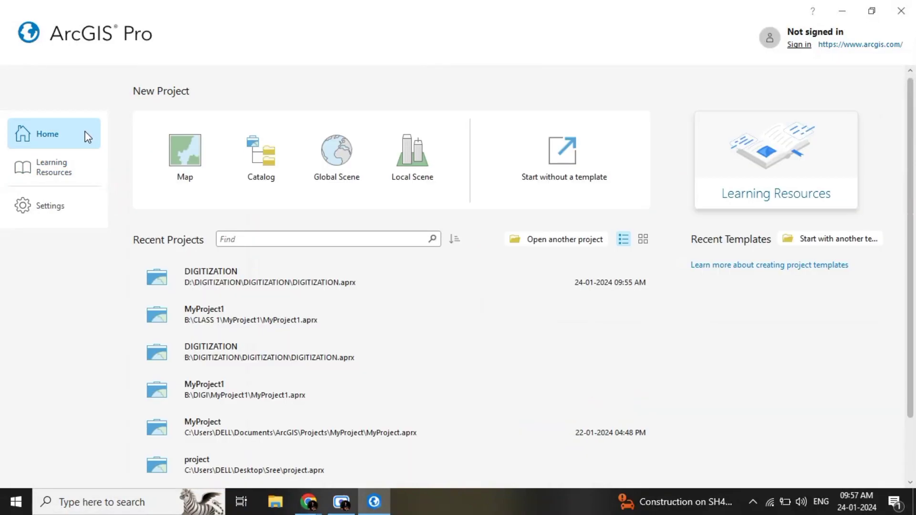
{"action": "left_click", "coordinate": [182, 180]}
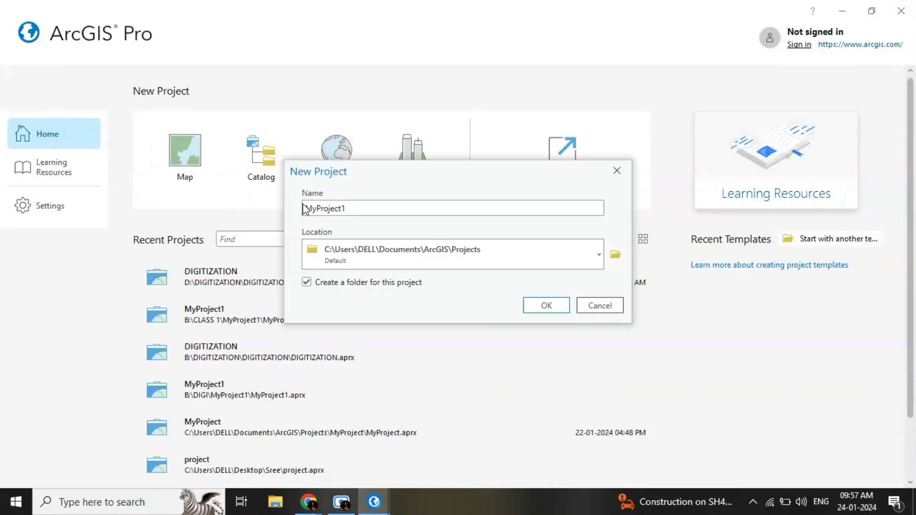
{"action": "left_click_drag", "start_coordinate": [354, 208], "coordinate": [304, 209]}
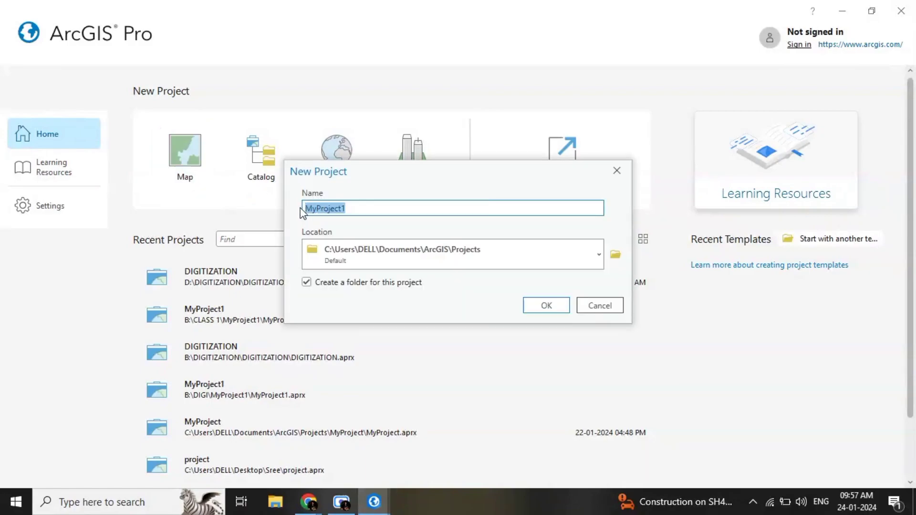
{"action": "type", "text": "DIGITIZATION"}
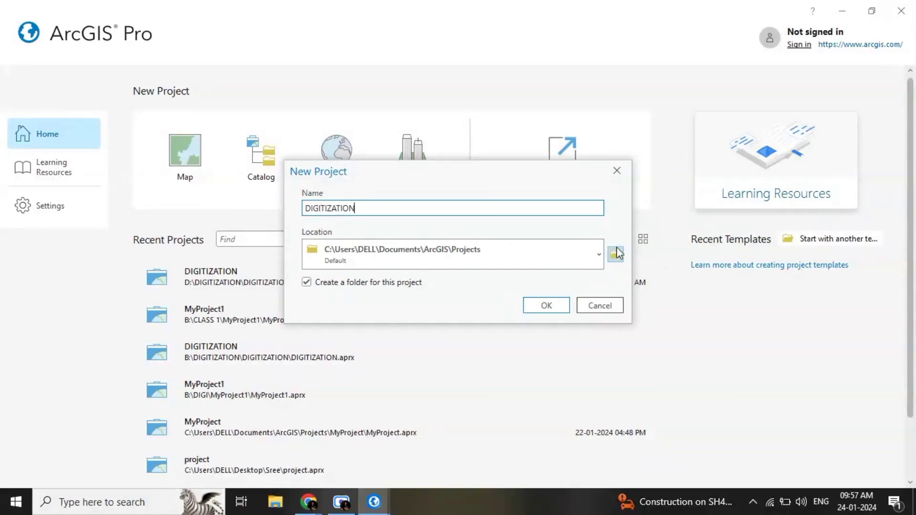
Step: Browse the computer's drives for the project location and open the ETA (B:) drive
{"action": "left_click", "coordinate": [598, 254]}
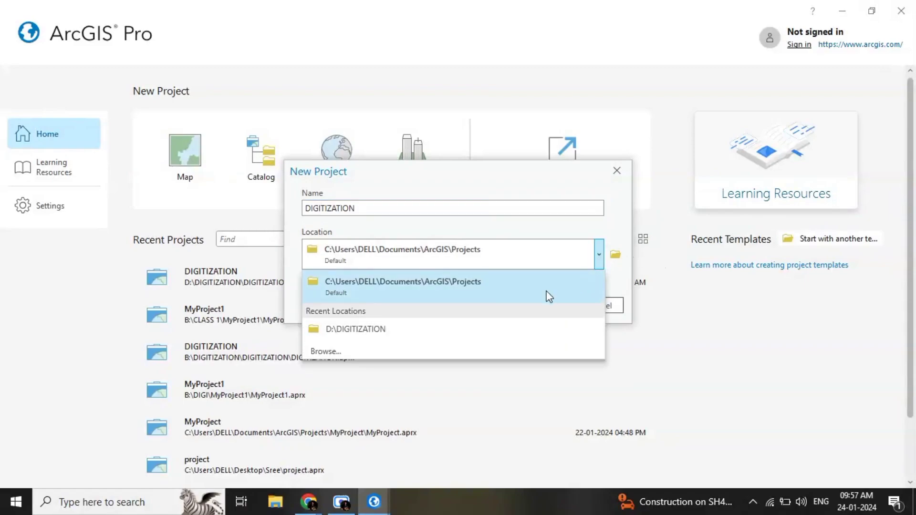
{"action": "left_click", "coordinate": [619, 260]}
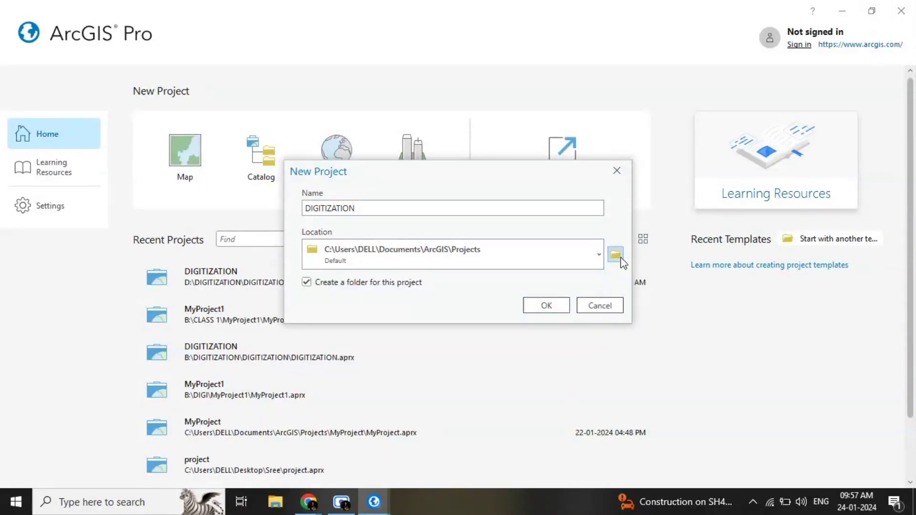
{"action": "left_click", "coordinate": [621, 257]}
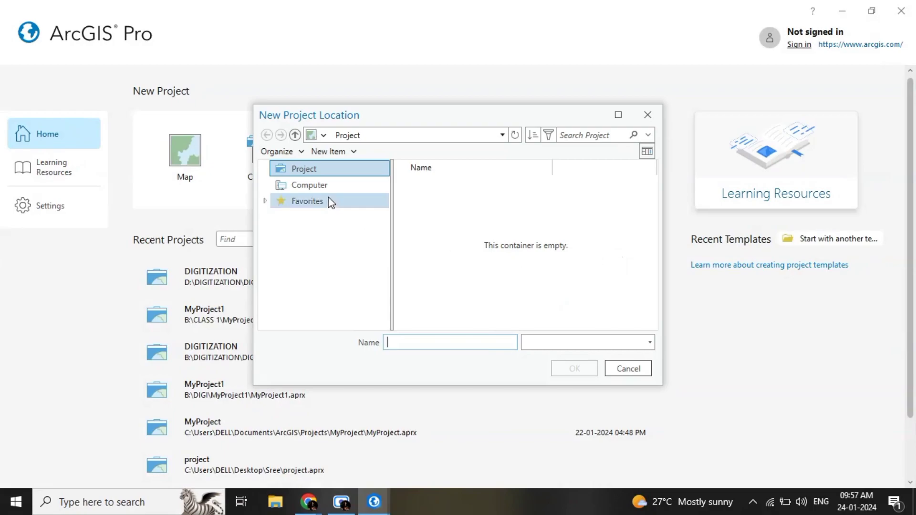
{"action": "left_click", "coordinate": [319, 185]}
{"action": "double_click", "coordinate": [441, 201]}
{"action": "double_click", "coordinate": [440, 202]}
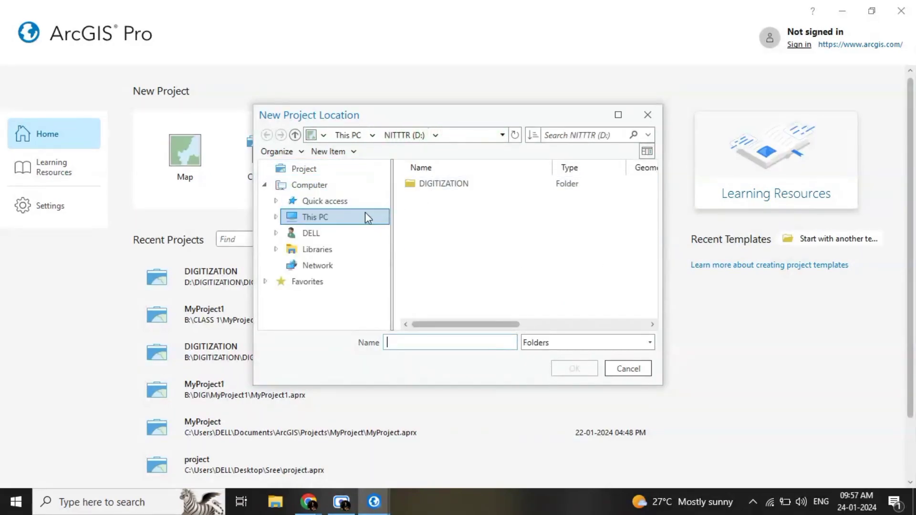
{"action": "left_click", "coordinate": [295, 135]}
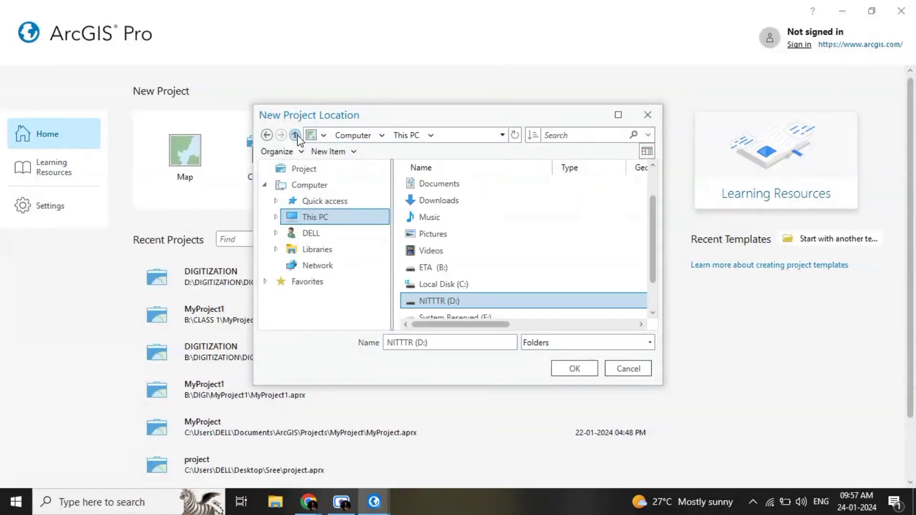
{"action": "double_click", "coordinate": [432, 268]}
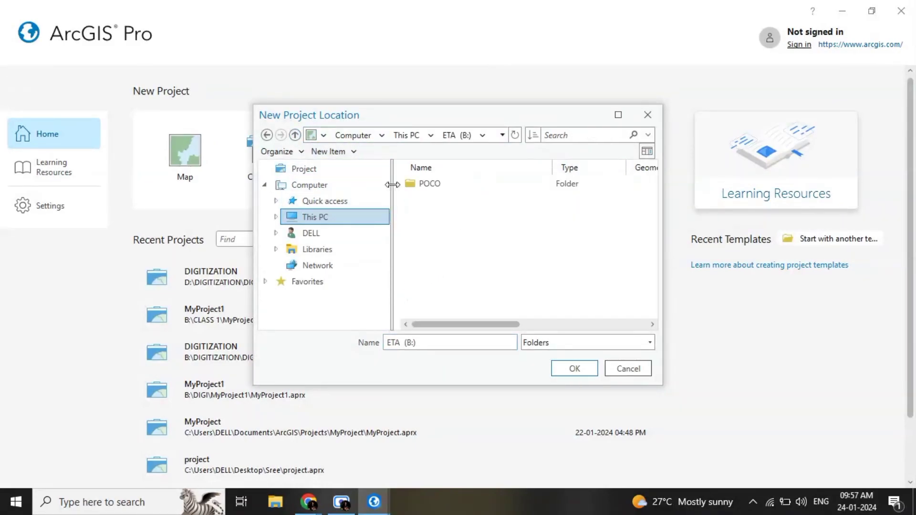
Step: Create the project in a new folder named DIGITIZATION on the ETA (B:) drive
{"action": "left_click", "coordinate": [356, 152]}
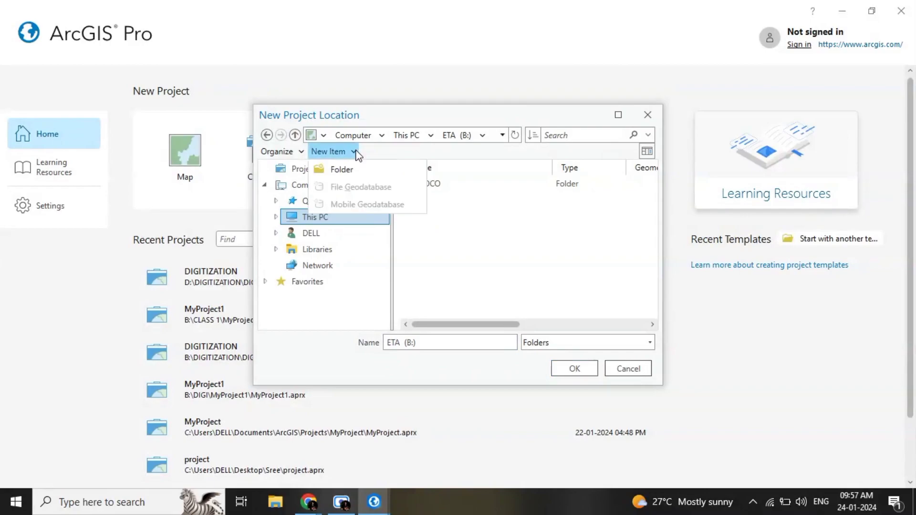
{"action": "left_click", "coordinate": [336, 170]}
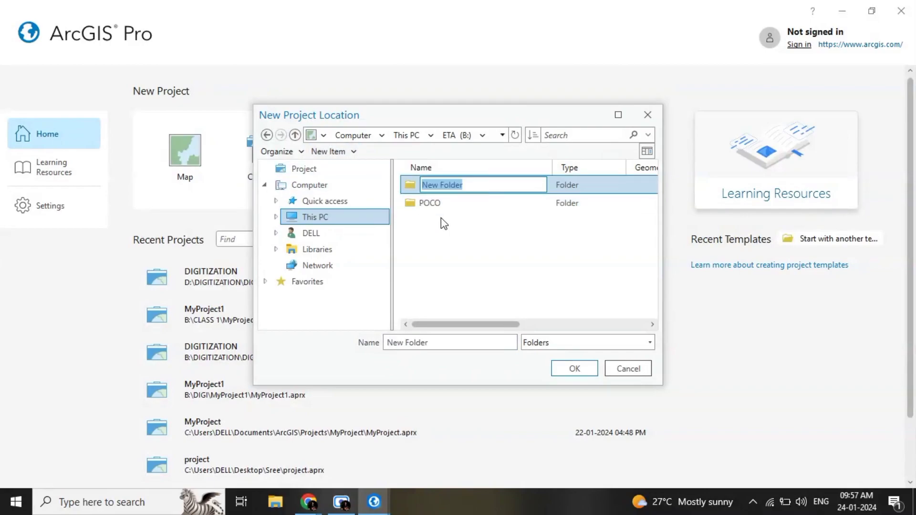
{"action": "type", "text": "DIGITIZATION"}
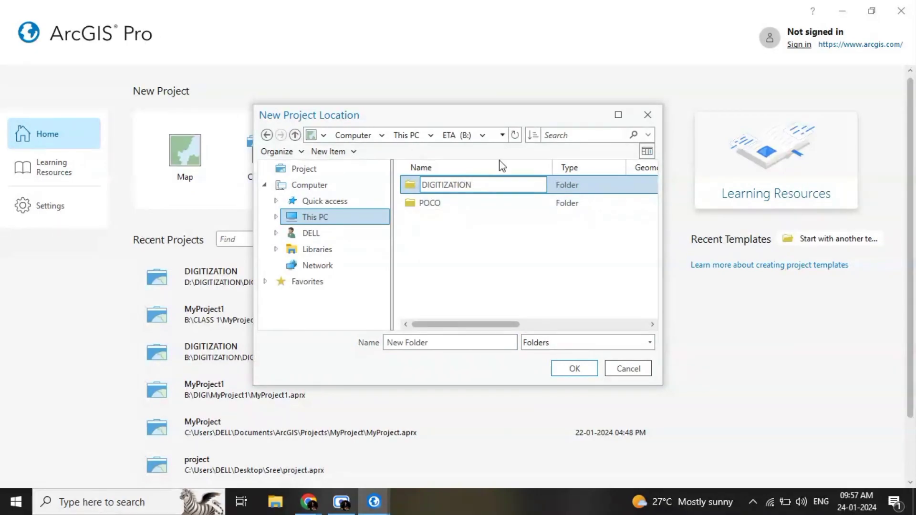
{"action": "left_click", "coordinate": [571, 367]}
{"action": "left_click", "coordinate": [569, 366]}
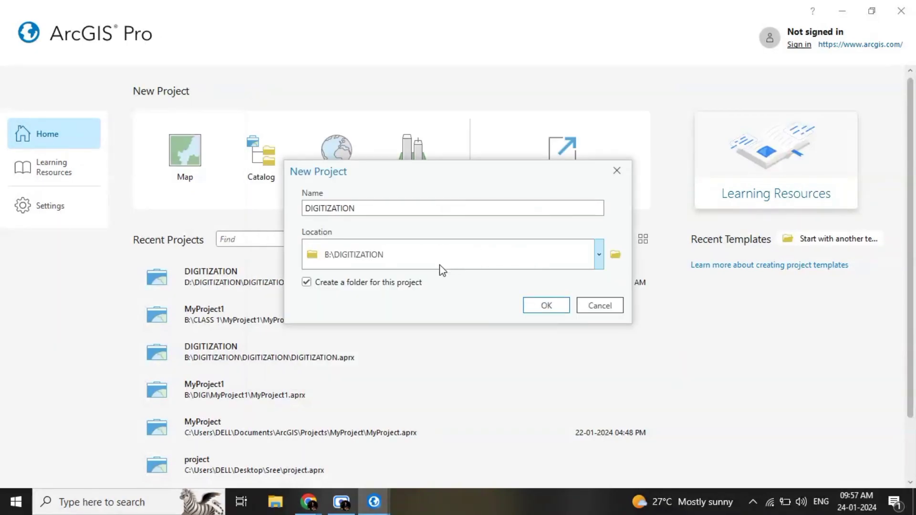
{"action": "left_click", "coordinate": [562, 313]}
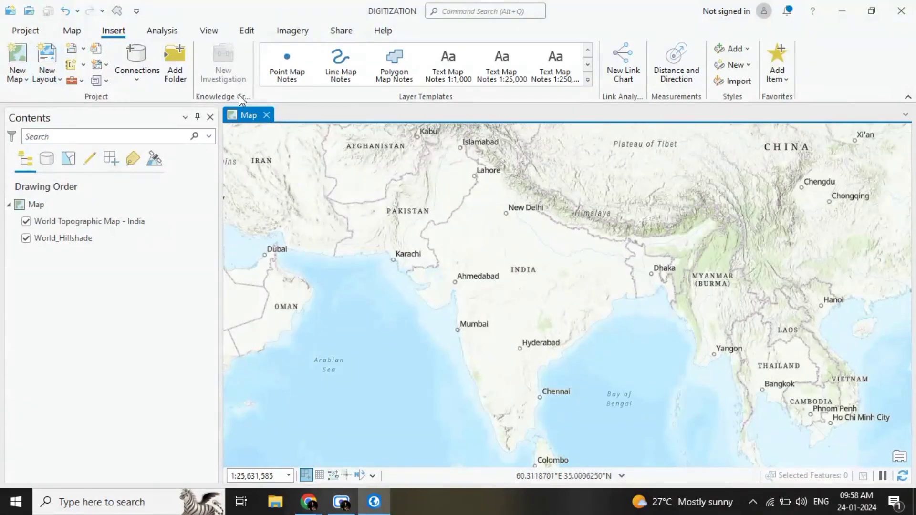
Step: Examine the project options and the available commands for mapping, inserting, analysis, viewing, editing, imagery, sharing and help
{"action": "left_click", "coordinate": [26, 32]}
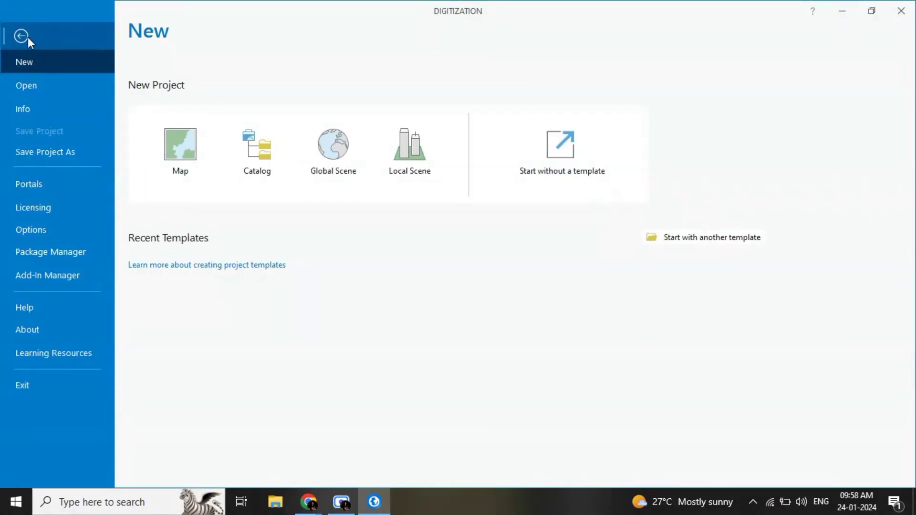
{"action": "left_click", "coordinate": [17, 37]}
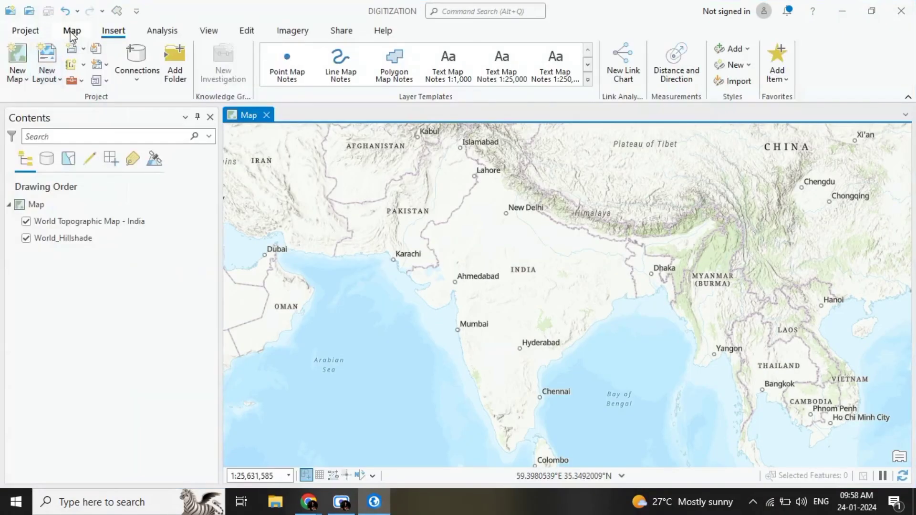
{"action": "left_click", "coordinate": [72, 31]}
{"action": "left_click", "coordinate": [28, 32]}
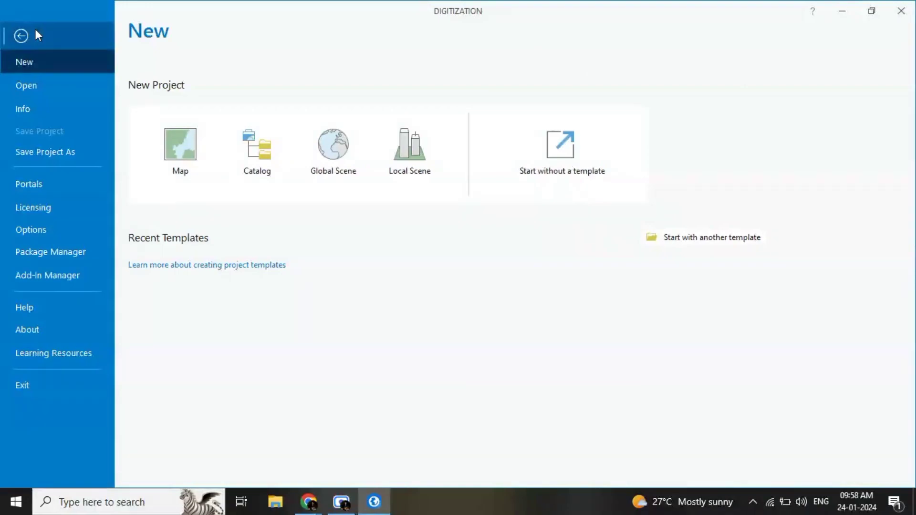
{"action": "left_click", "coordinate": [37, 35]}
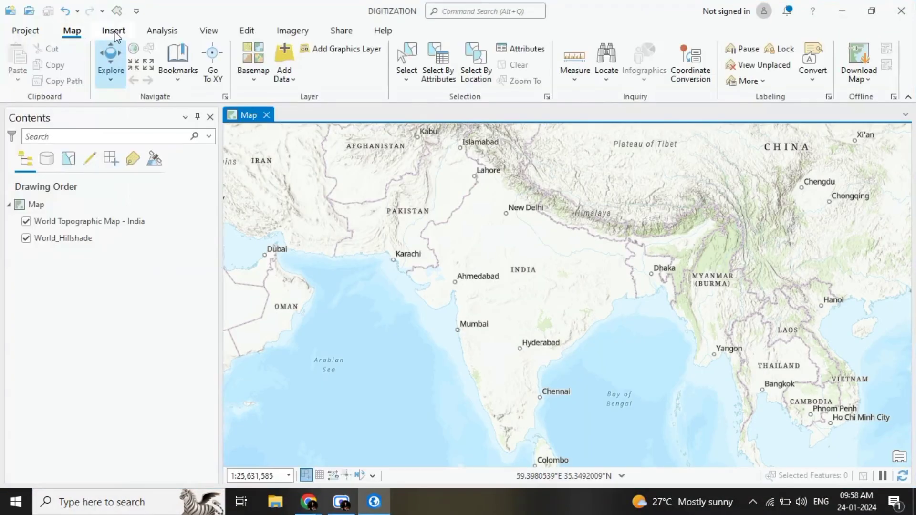
{"action": "left_click", "coordinate": [114, 32]}
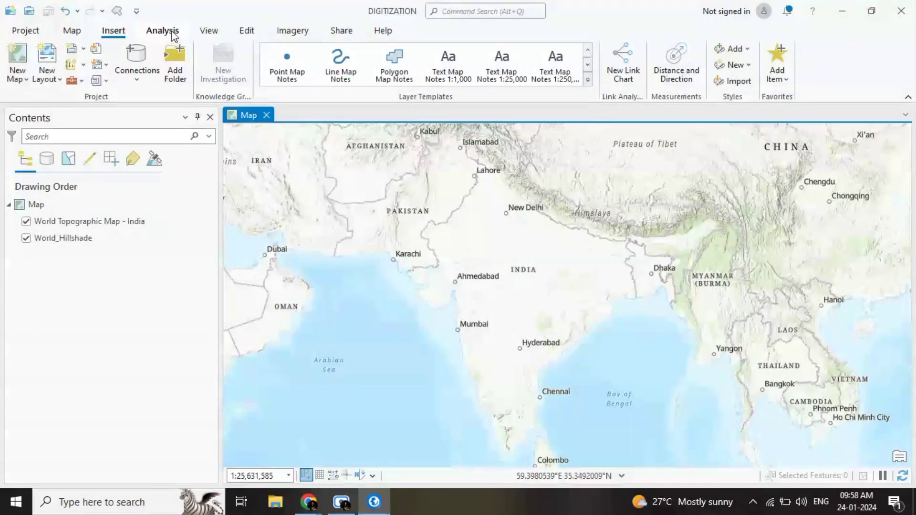
{"action": "left_click", "coordinate": [204, 31]}
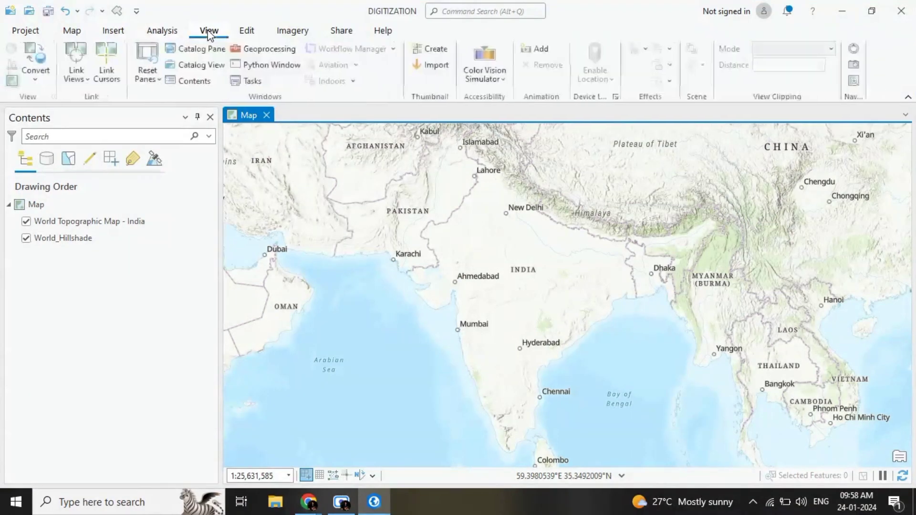
{"action": "left_click", "coordinate": [254, 33]}
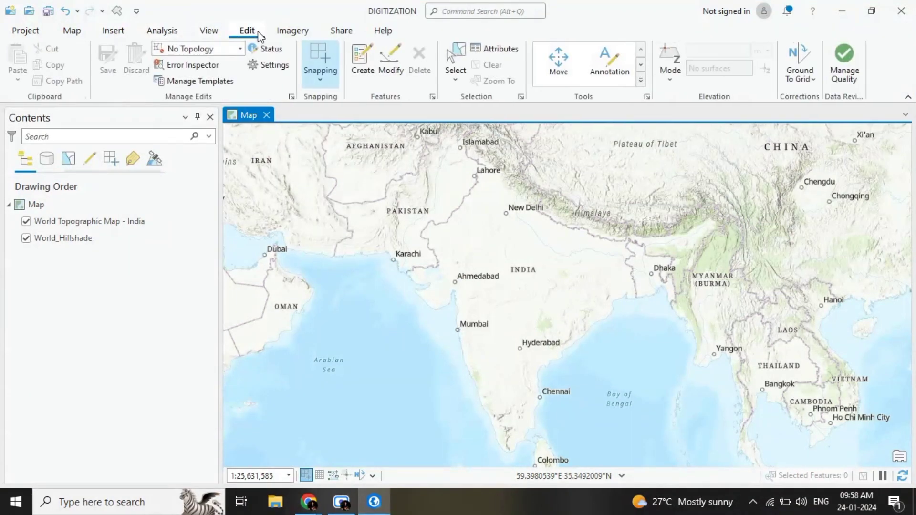
{"action": "left_click", "coordinate": [289, 34]}
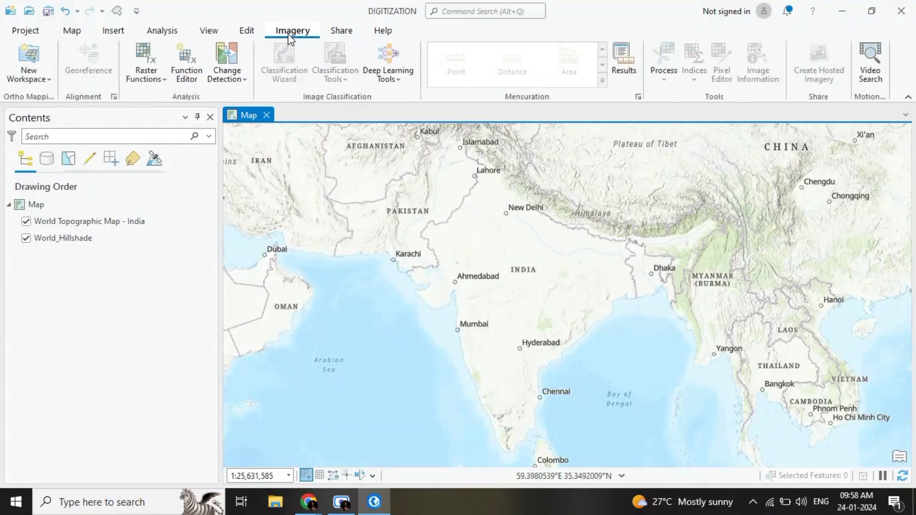
{"action": "left_click", "coordinate": [340, 33]}
{"action": "left_click", "coordinate": [377, 32]}
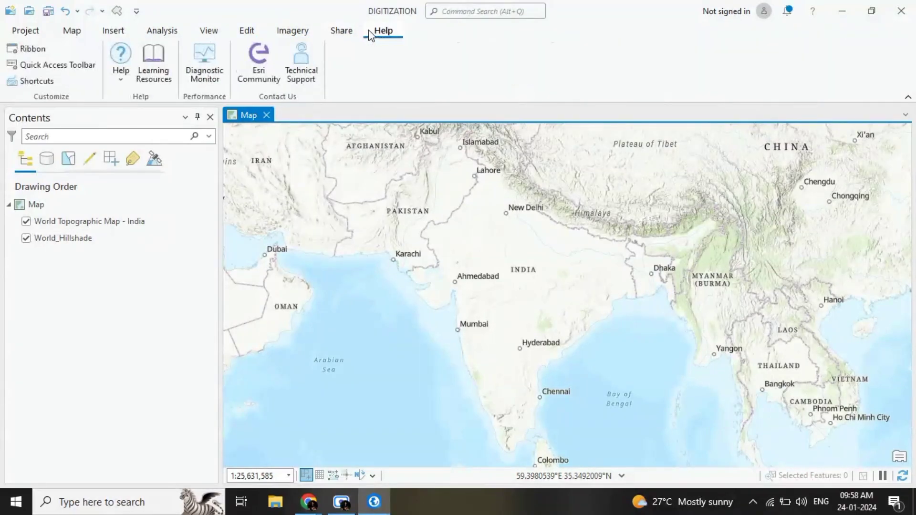
{"action": "left_click", "coordinate": [207, 32]}
{"action": "left_click", "coordinate": [163, 31]}
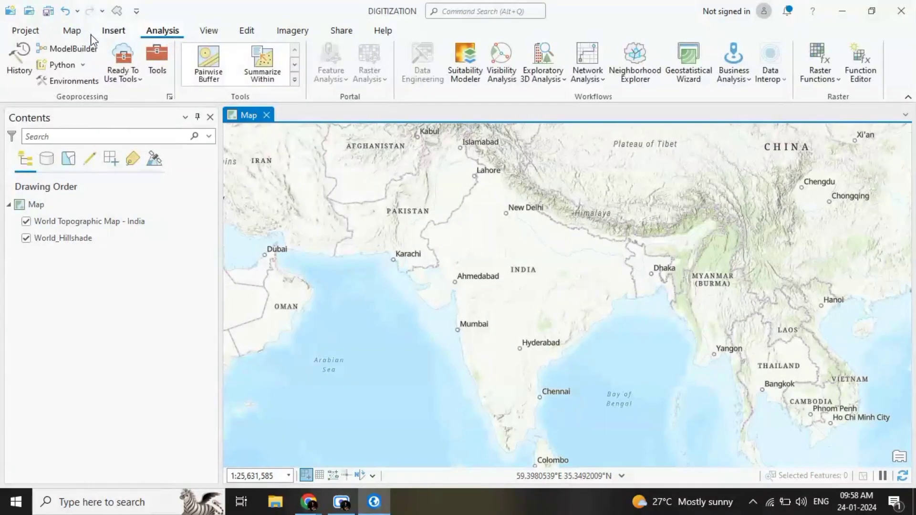
{"action": "left_click", "coordinate": [113, 32]}
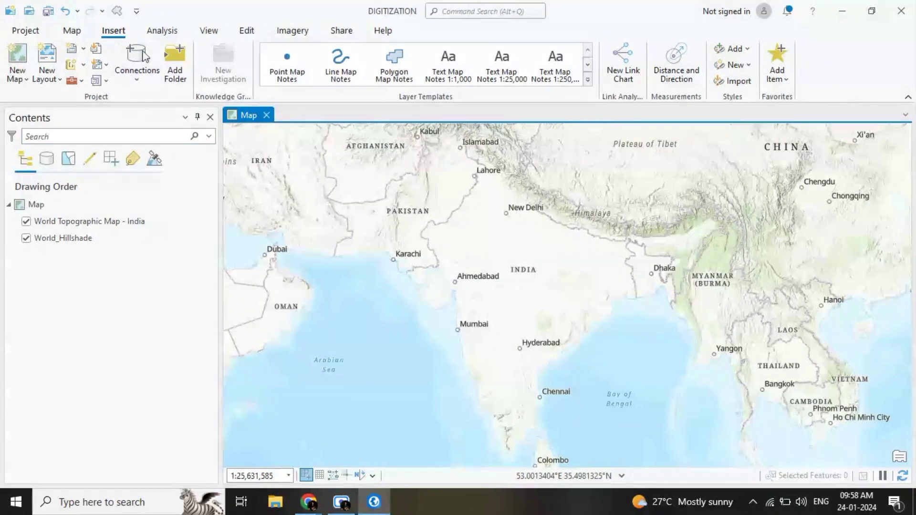
{"action": "left_click", "coordinate": [71, 32]}
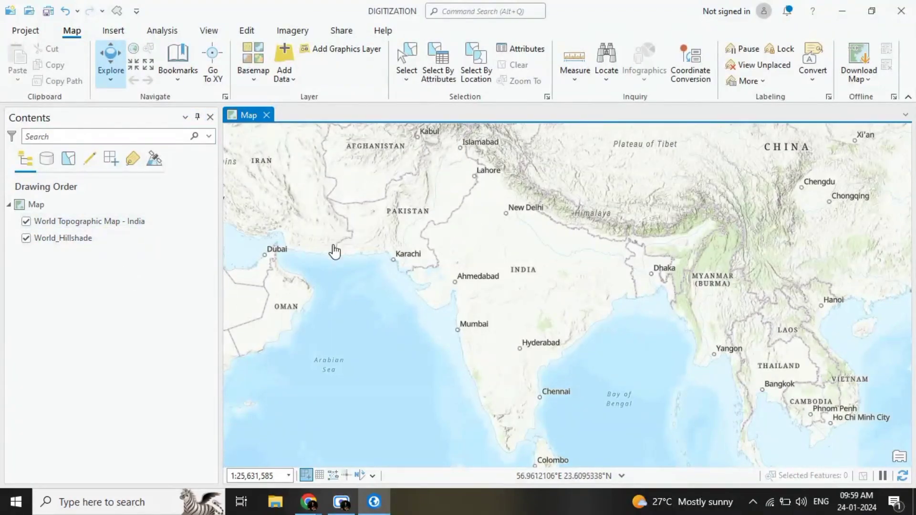
{"action": "scroll", "coordinate": [442, 218], "scroll_direction": "down", "scroll_amount": 2}
{"action": "scroll", "coordinate": [444, 222], "scroll_direction": "down", "scroll_amount": 4}
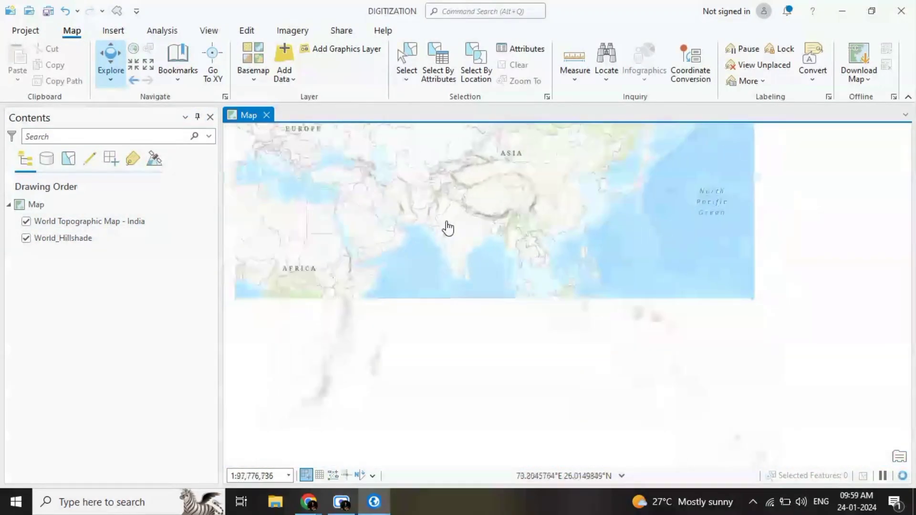
{"action": "scroll", "coordinate": [441, 227], "scroll_direction": "up", "scroll_amount": 4}
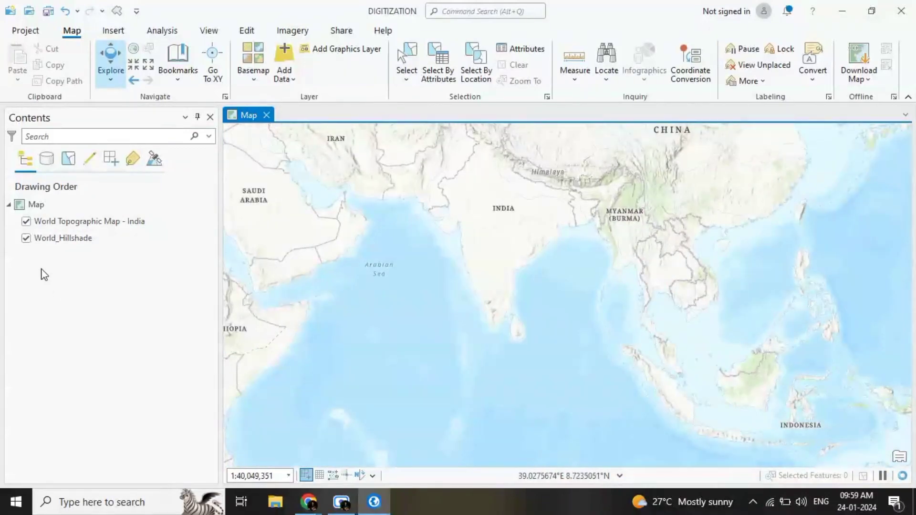
Step: Examine the available 2D basemaps, such as Imagery, Oceans, Streets Map and Topographic Map, keeping the current basemap
{"action": "left_click", "coordinate": [250, 75]}
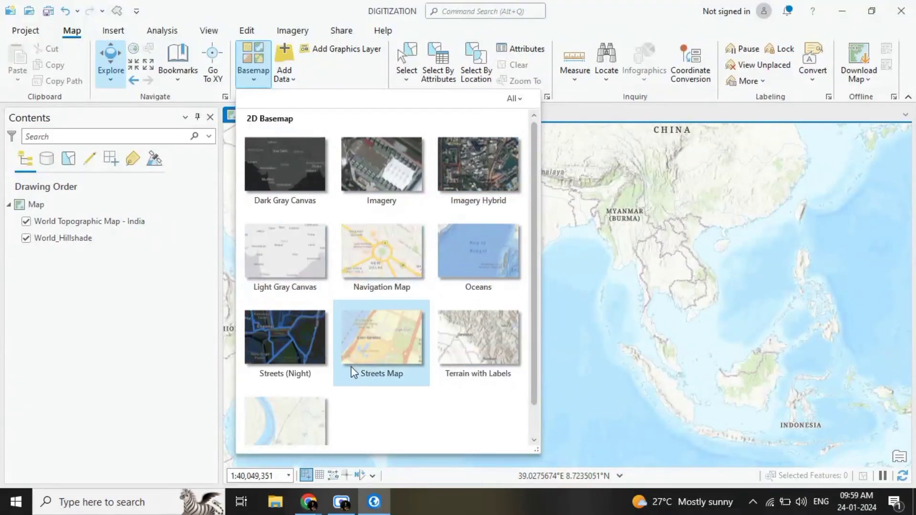
{"action": "scroll", "coordinate": [484, 368], "scroll_direction": "down", "scroll_amount": 1}
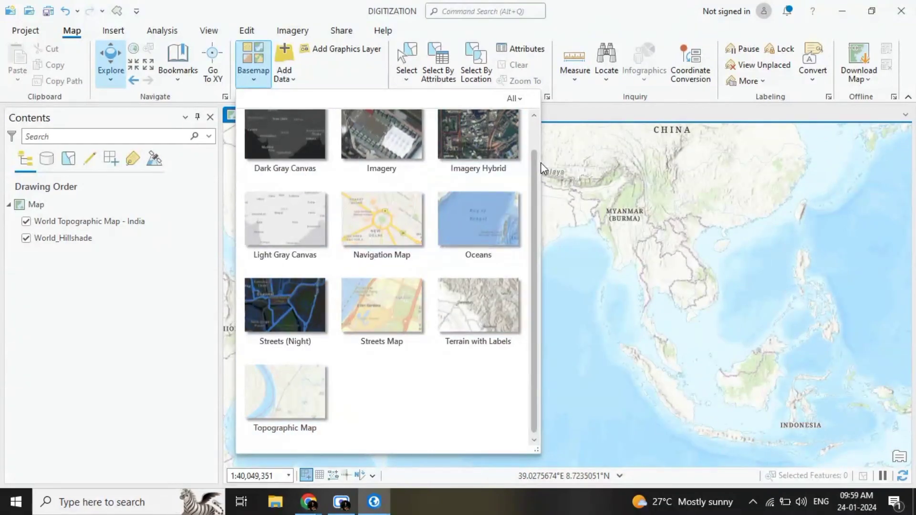
{"action": "left_click", "coordinate": [603, 294]}
{"action": "scroll", "coordinate": [506, 300], "scroll_direction": "up", "scroll_amount": 4}
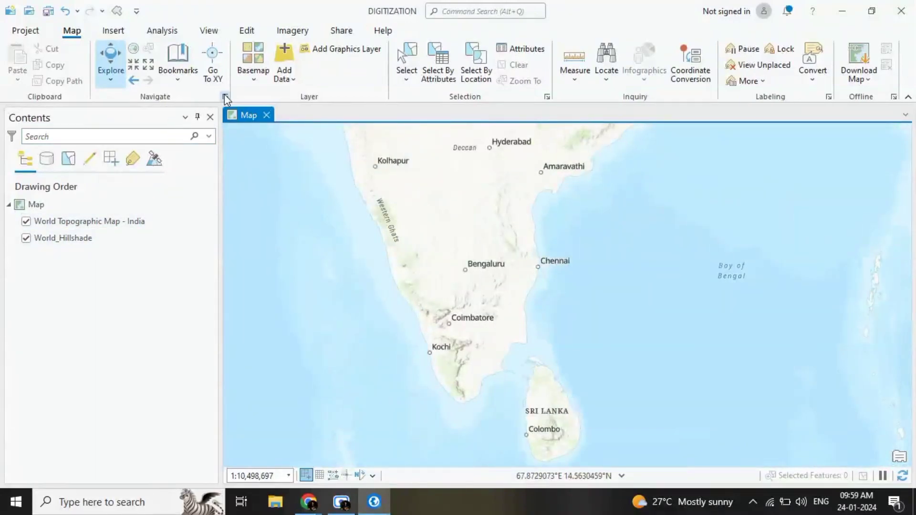
{"action": "left_click", "coordinate": [253, 64]}
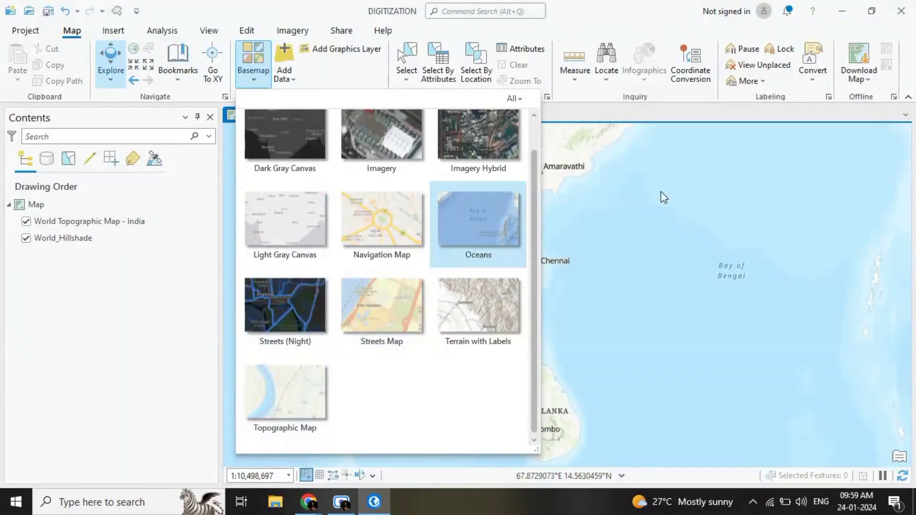
{"action": "left_click", "coordinate": [692, 218]}
Step: Examine the topographic map of Chennai from city scale down to street and building level around Anna Salai and Egmore
{"action": "scroll", "coordinate": [499, 314], "scroll_direction": "up", "scroll_amount": 2}
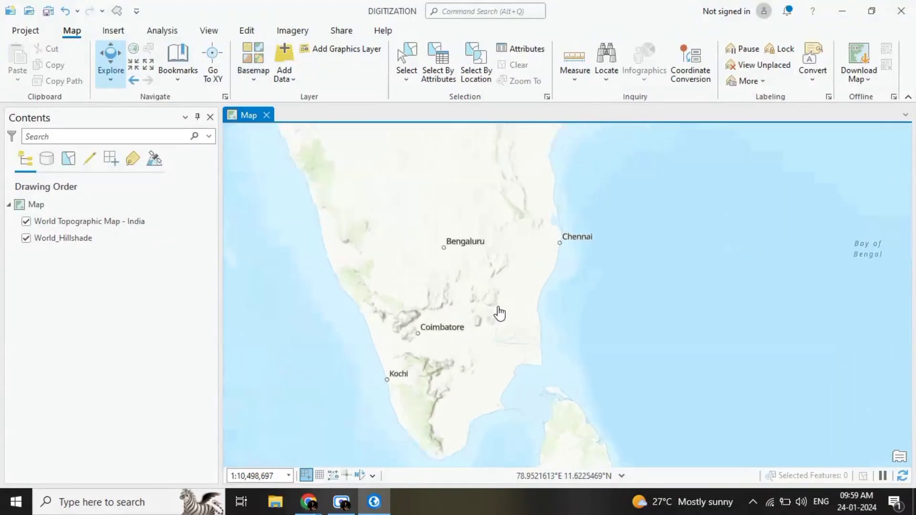
{"action": "scroll", "coordinate": [476, 308], "scroll_direction": "down", "scroll_amount": 3}
{"action": "scroll", "coordinate": [526, 255], "scroll_direction": "up", "scroll_amount": 2}
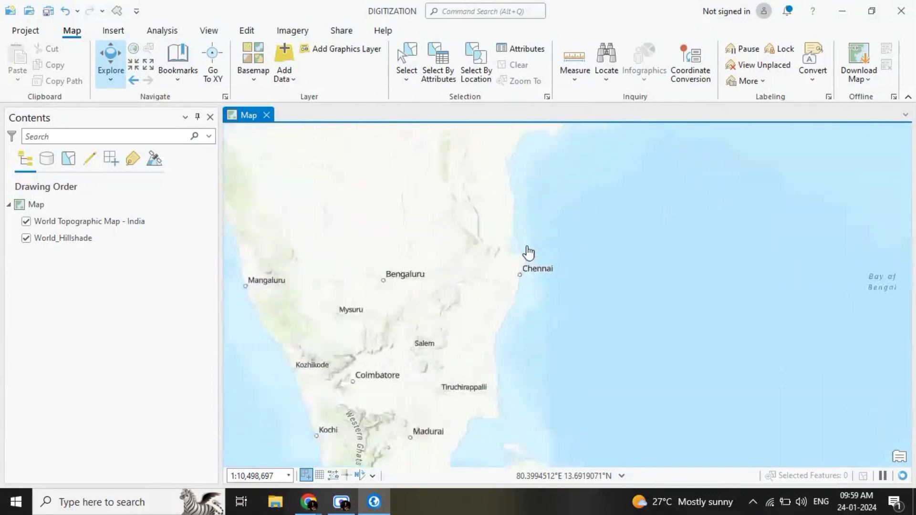
{"action": "scroll", "coordinate": [529, 252], "scroll_direction": "up", "scroll_amount": 5}
{"action": "scroll", "coordinate": [550, 238], "scroll_direction": "up", "scroll_amount": 7}
{"action": "scroll", "coordinate": [528, 274], "scroll_direction": "down", "scroll_amount": 3}
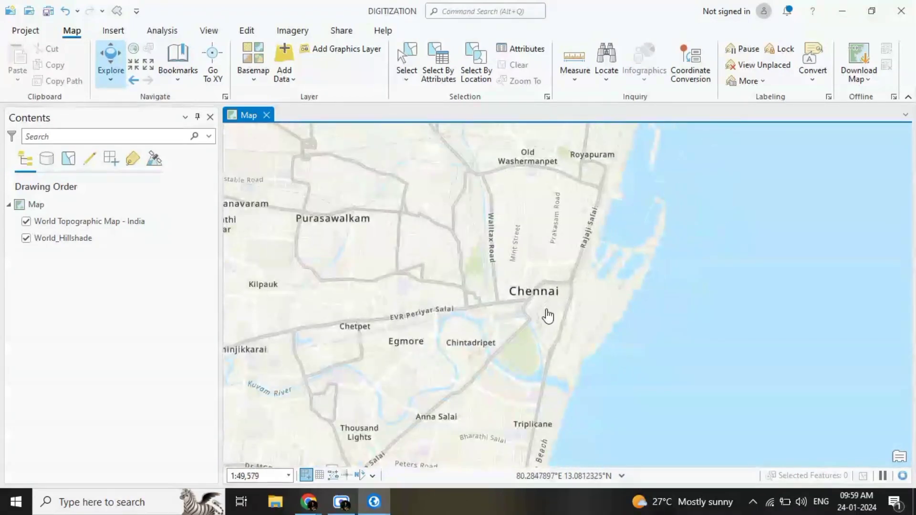
{"action": "scroll", "coordinate": [548, 316], "scroll_direction": "up", "scroll_amount": 3}
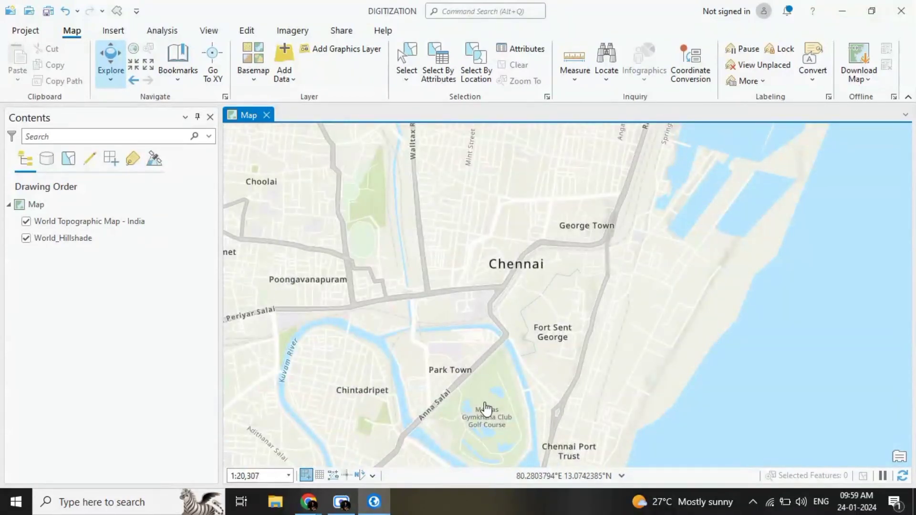
{"action": "left_click_drag", "start_coordinate": [473, 309], "coordinate": [547, 144]}
{"action": "scroll", "coordinate": [403, 377], "scroll_direction": "up", "scroll_amount": 4}
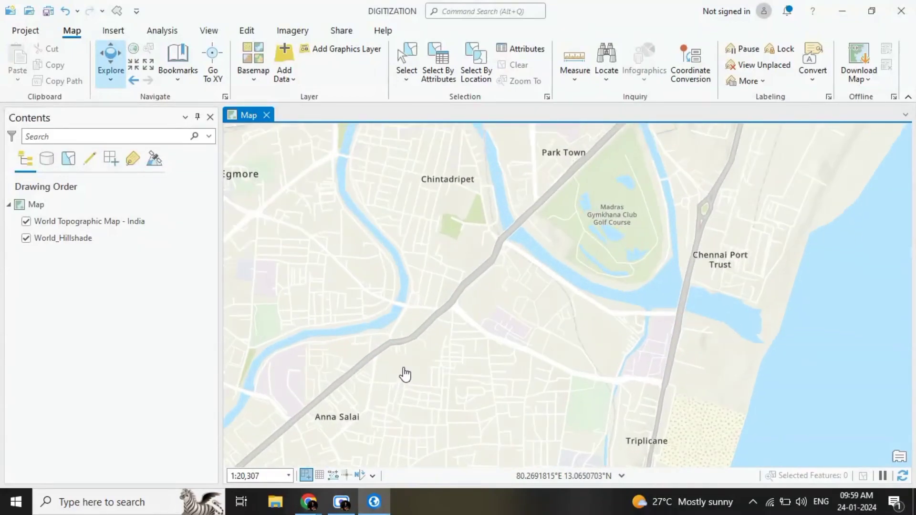
{"action": "scroll", "coordinate": [385, 394], "scroll_direction": "up", "scroll_amount": 2}
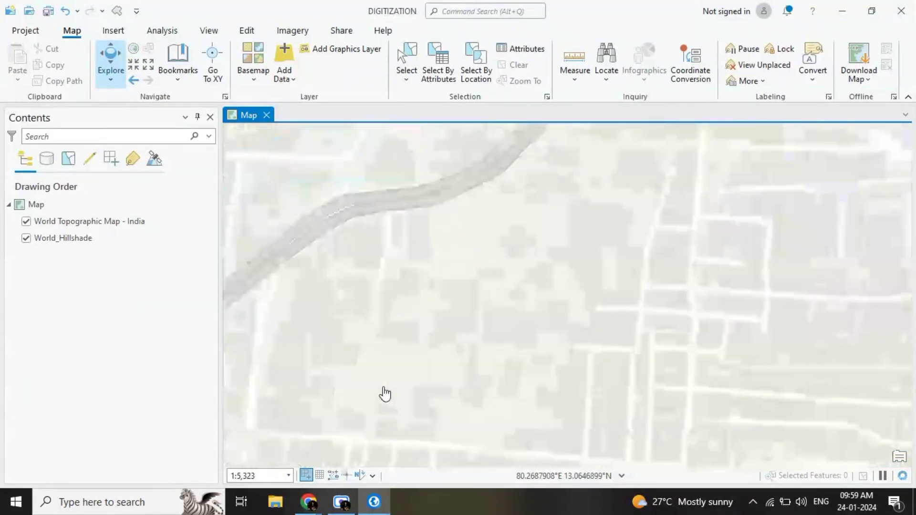
{"action": "scroll", "coordinate": [382, 394], "scroll_direction": "down", "scroll_amount": 5}
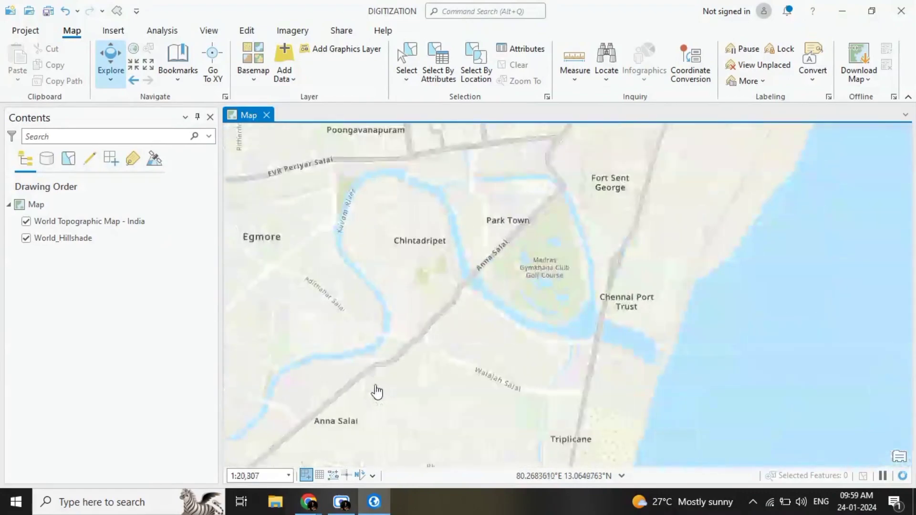
{"action": "scroll", "coordinate": [241, 323], "scroll_direction": "down", "scroll_amount": 1}
{"action": "scroll", "coordinate": [307, 308], "scroll_direction": "up", "scroll_amount": 4}
{"action": "scroll", "coordinate": [305, 272], "scroll_direction": "up", "scroll_amount": 4}
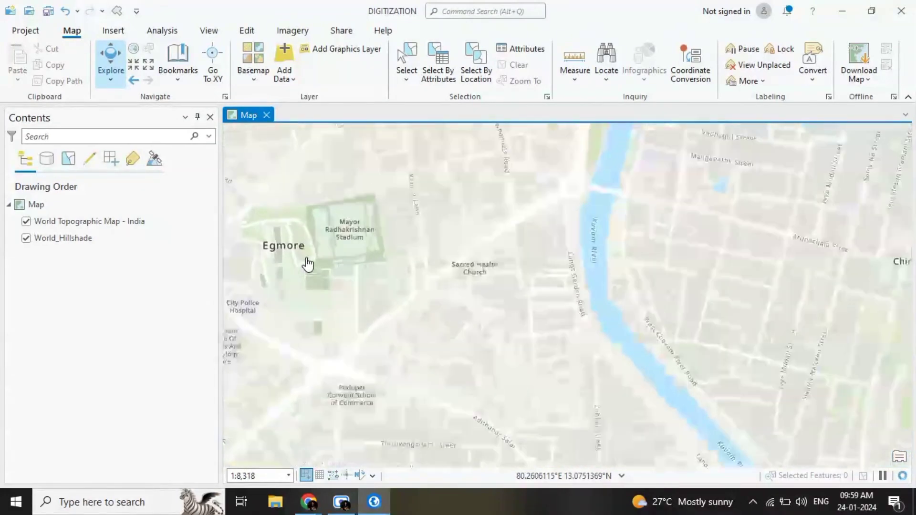
{"action": "left_click_drag", "start_coordinate": [333, 225], "coordinate": [372, 284]}
{"action": "scroll", "coordinate": [338, 276], "scroll_direction": "up", "scroll_amount": 1}
{"action": "scroll", "coordinate": [373, 284], "scroll_direction": "down", "scroll_amount": 3}
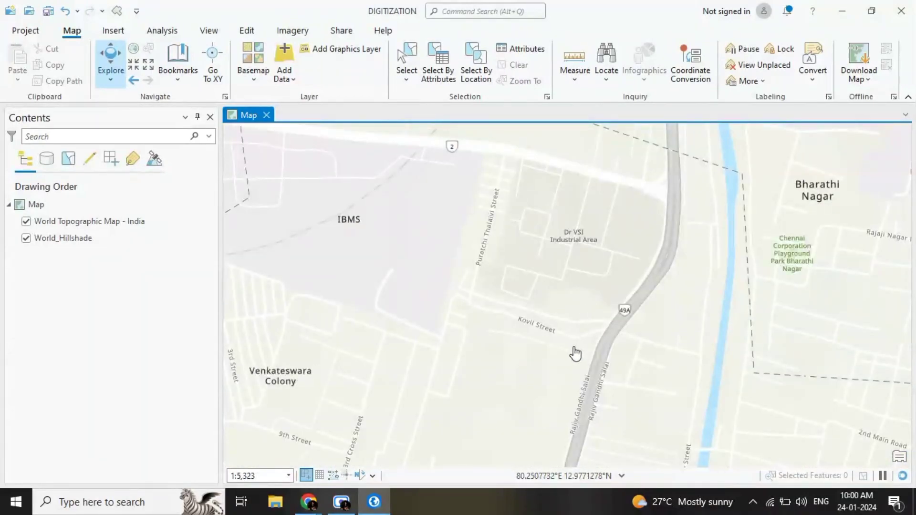
Step: Locate Perungudi Lake in the south of Chennai and frame it in the map at a scale of 1:5,323
{"action": "left_click_drag", "start_coordinate": [571, 329], "coordinate": [559, 123]}
{"action": "left_click_drag", "start_coordinate": [497, 341], "coordinate": [525, 263]}
{"action": "scroll", "coordinate": [524, 264], "scroll_direction": "down", "scroll_amount": 5}
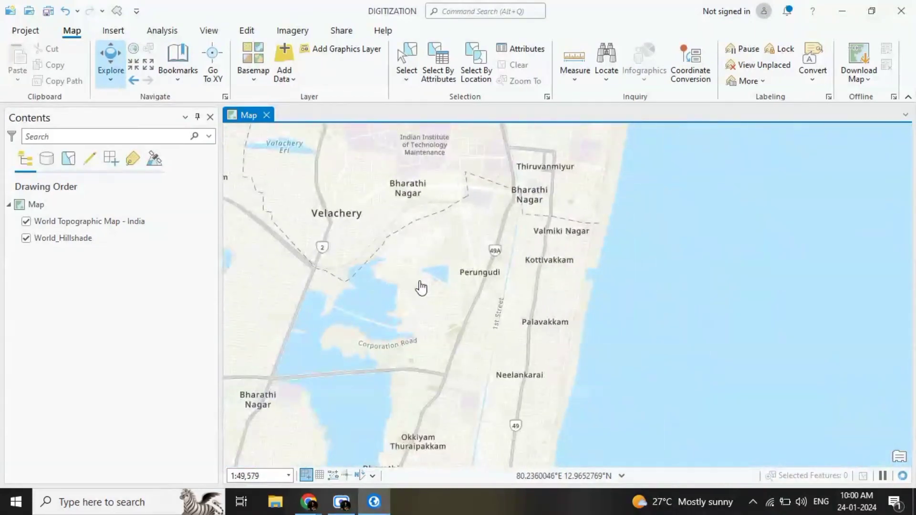
{"action": "scroll", "coordinate": [472, 298], "scroll_direction": "up", "scroll_amount": 2}
{"action": "scroll", "coordinate": [485, 254], "scroll_direction": "up", "scroll_amount": 2}
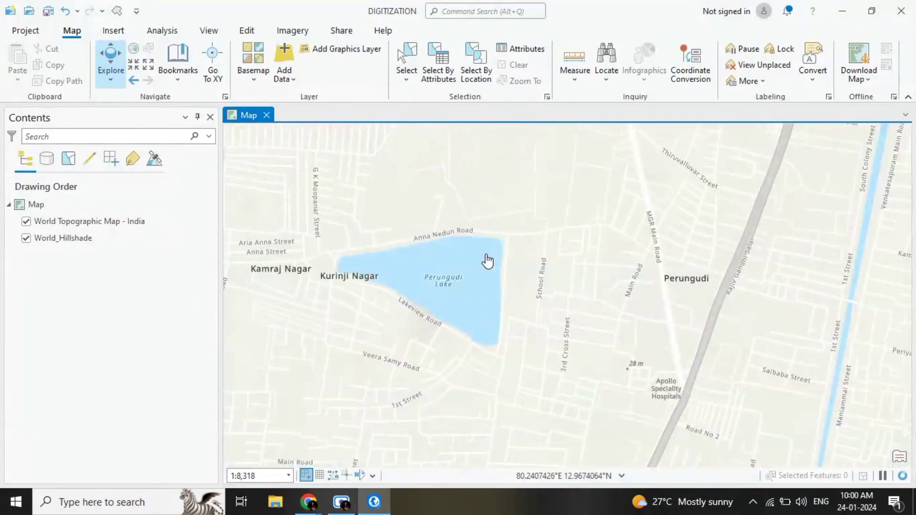
{"action": "scroll", "coordinate": [455, 260], "scroll_direction": "up", "scroll_amount": 1}
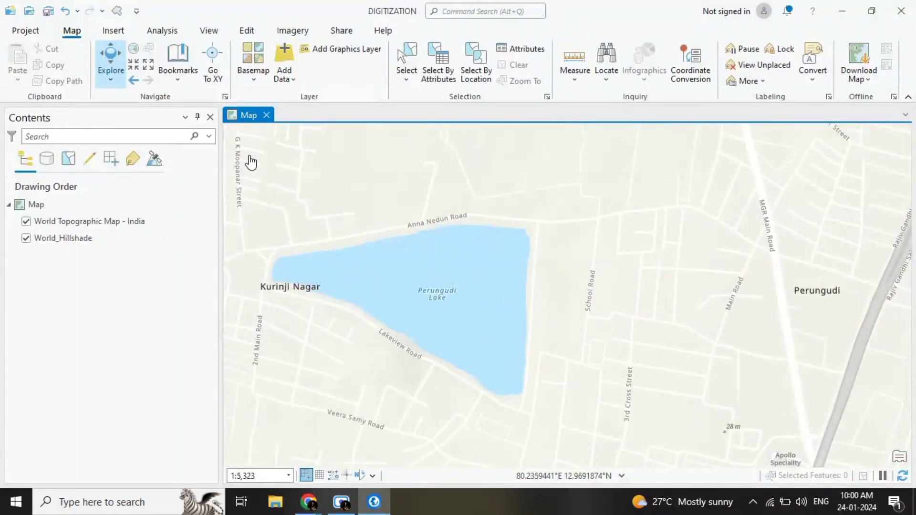
Step: Show the project catalog and add a folder connection to the DIGITIZATION folder on the ETA (B:) drive
{"action": "left_click", "coordinate": [209, 32]}
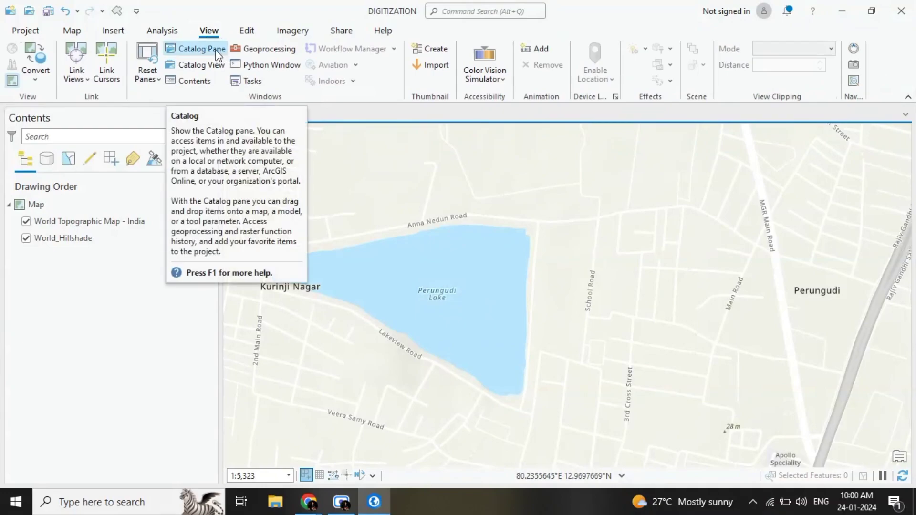
{"action": "left_click", "coordinate": [216, 51]}
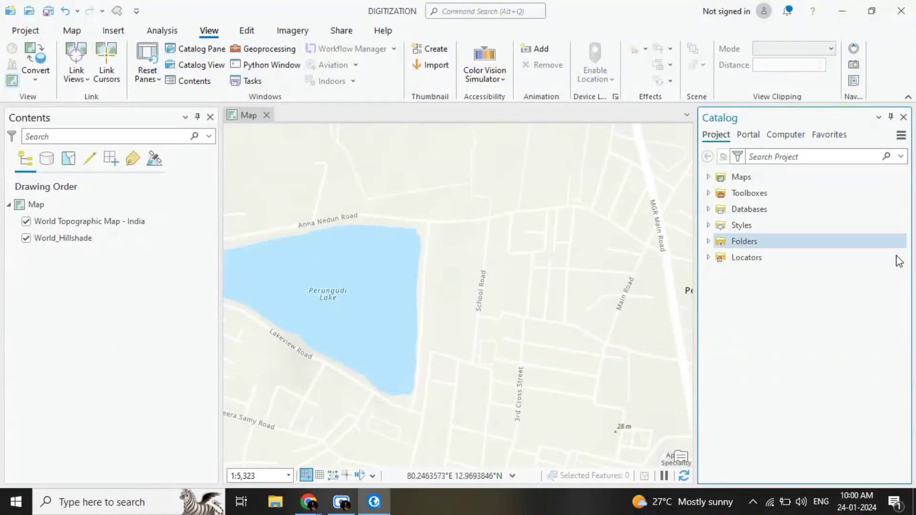
{"action": "left_click", "coordinate": [726, 248]}
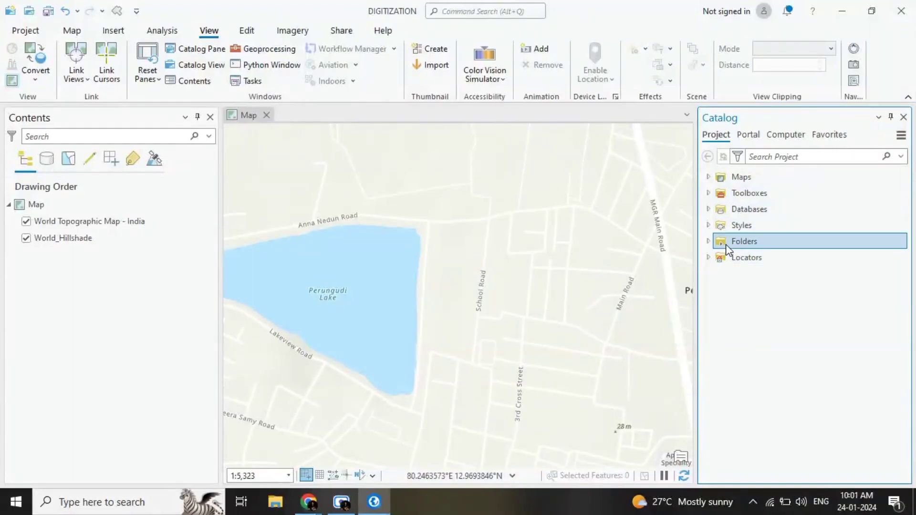
{"action": "right_click", "coordinate": [726, 243]}
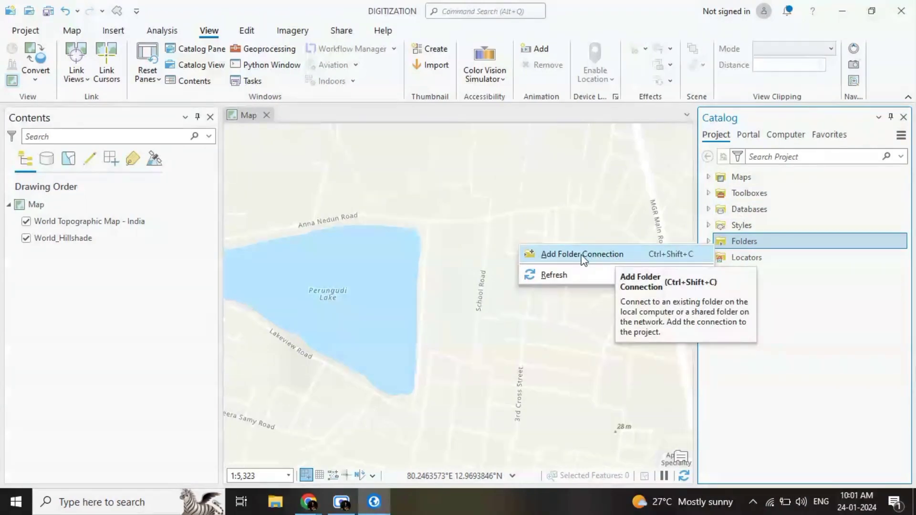
{"action": "left_click", "coordinate": [610, 264]}
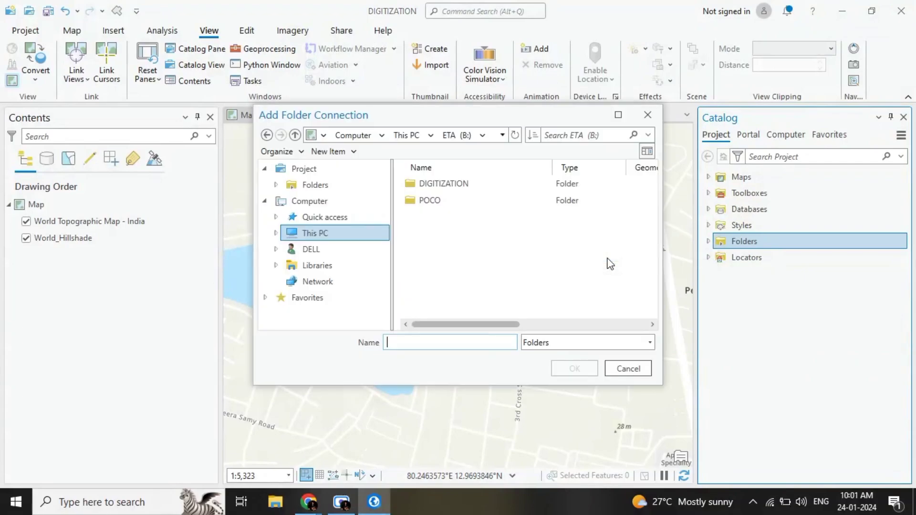
{"action": "left_click", "coordinate": [345, 234]}
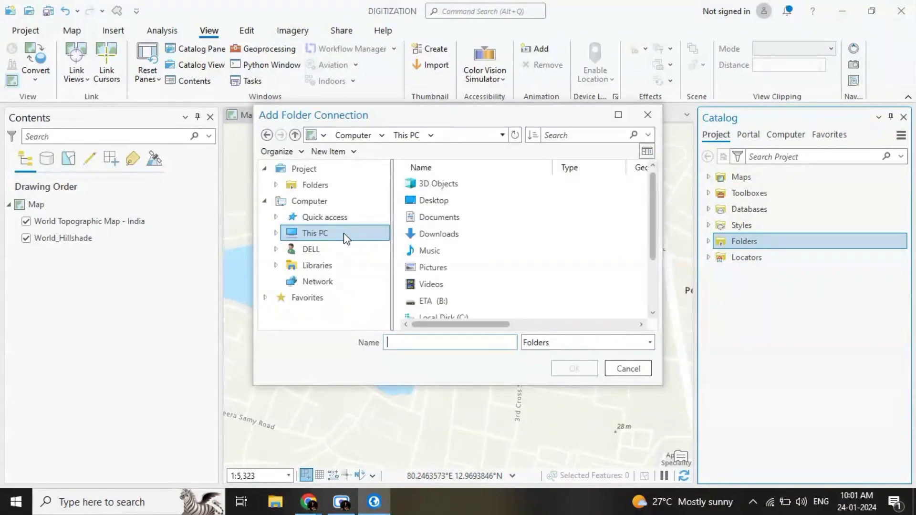
{"action": "scroll", "coordinate": [447, 262], "scroll_direction": "down", "scroll_amount": 2}
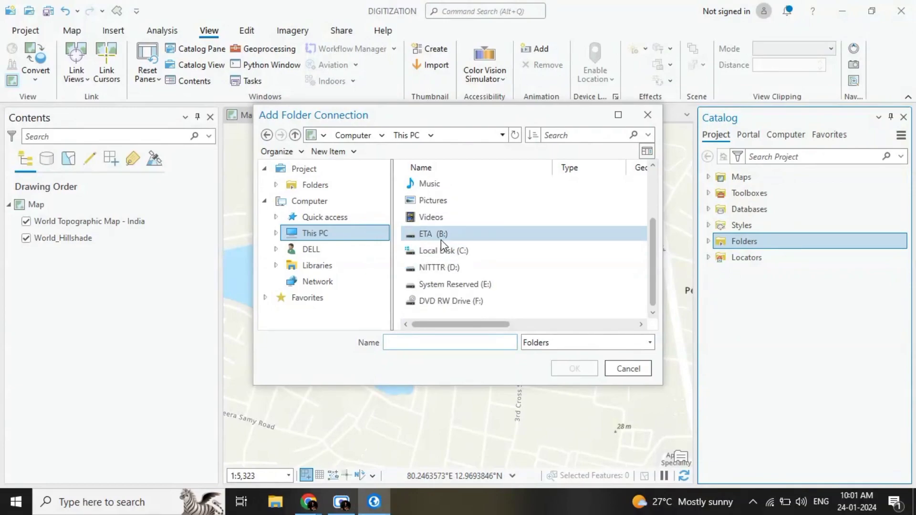
{"action": "double_click", "coordinate": [441, 236]}
{"action": "left_click", "coordinate": [455, 186]}
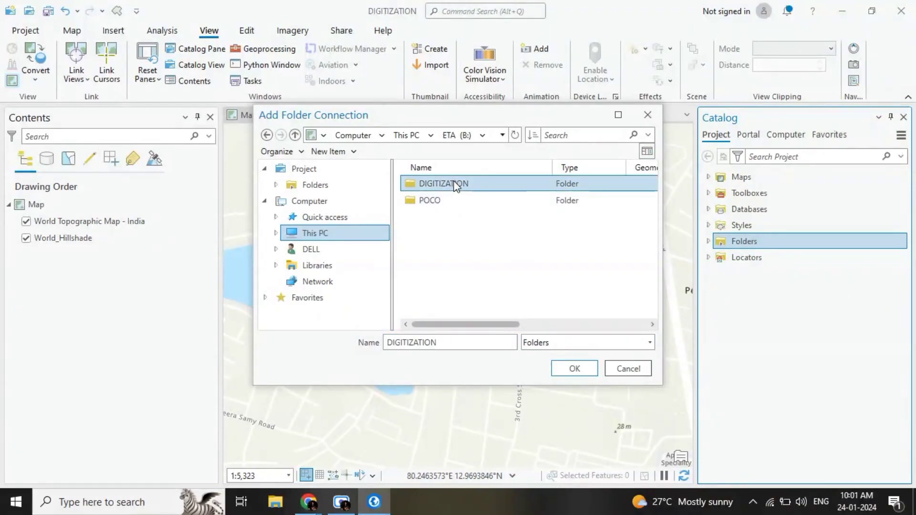
{"action": "left_click", "coordinate": [575, 370]}
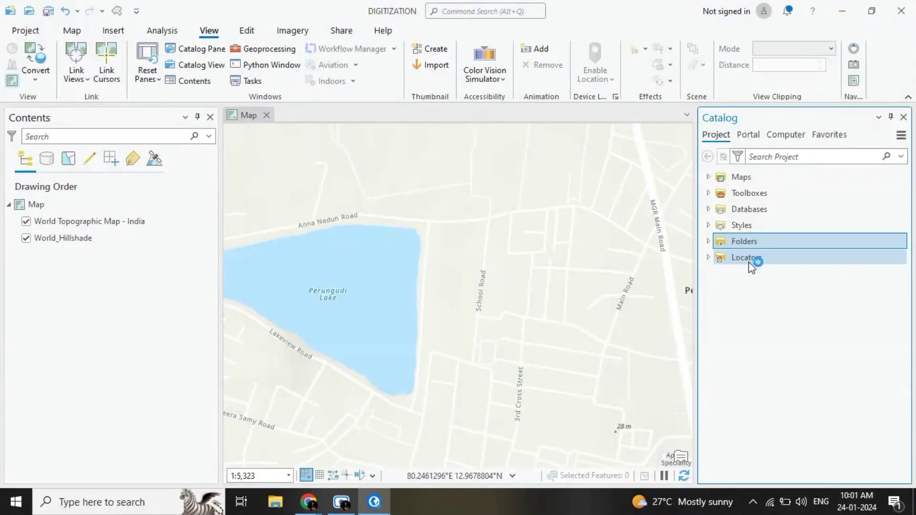
Step: Start creating a new shapefile in the B:\DIGITIZATION folder connection
{"action": "double_click", "coordinate": [735, 242]}
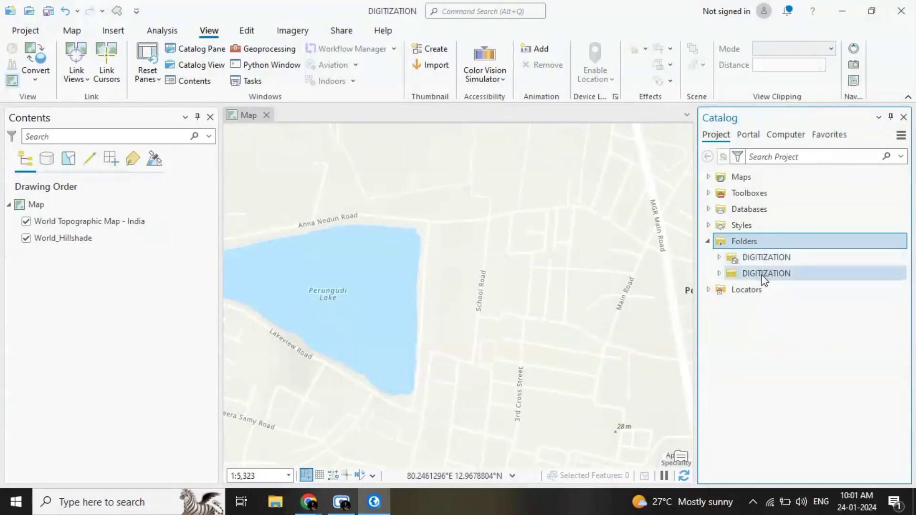
{"action": "mouse_move", "coordinate": [754, 277]}
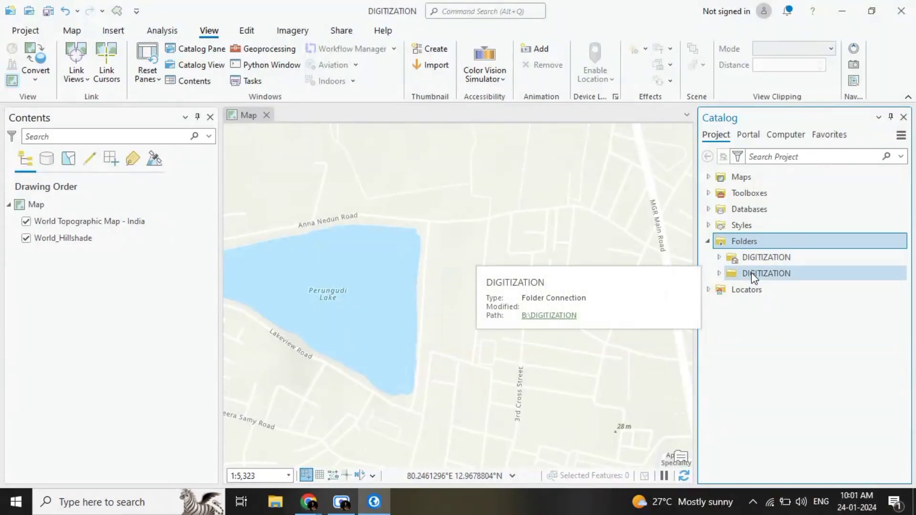
{"action": "mouse_move", "coordinate": [751, 256]}
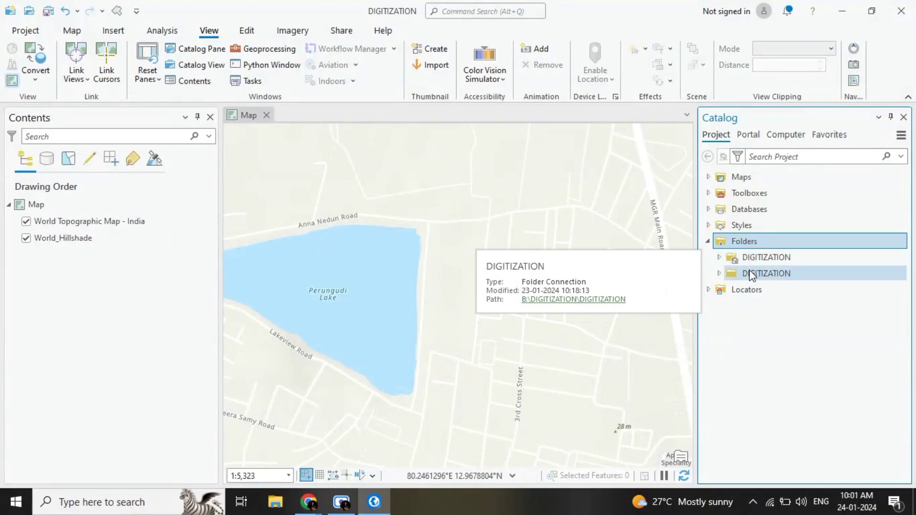
{"action": "double_click", "coordinate": [751, 275]}
{"action": "right_click", "coordinate": [751, 276]}
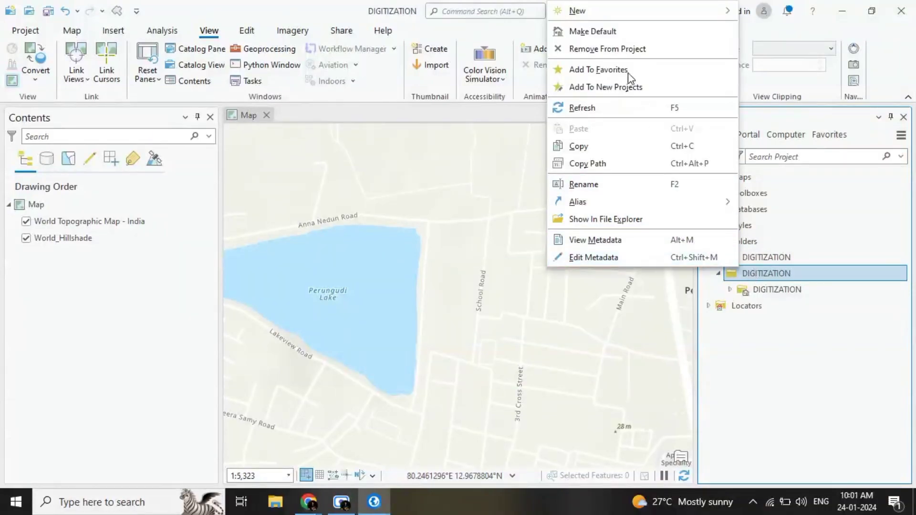
{"action": "mouse_move", "coordinate": [609, 9]}
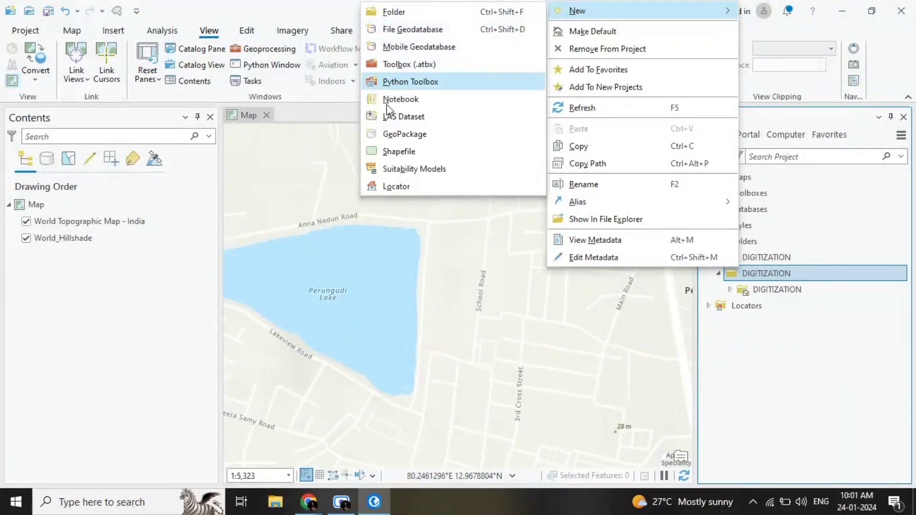
{"action": "left_click", "coordinate": [389, 155]}
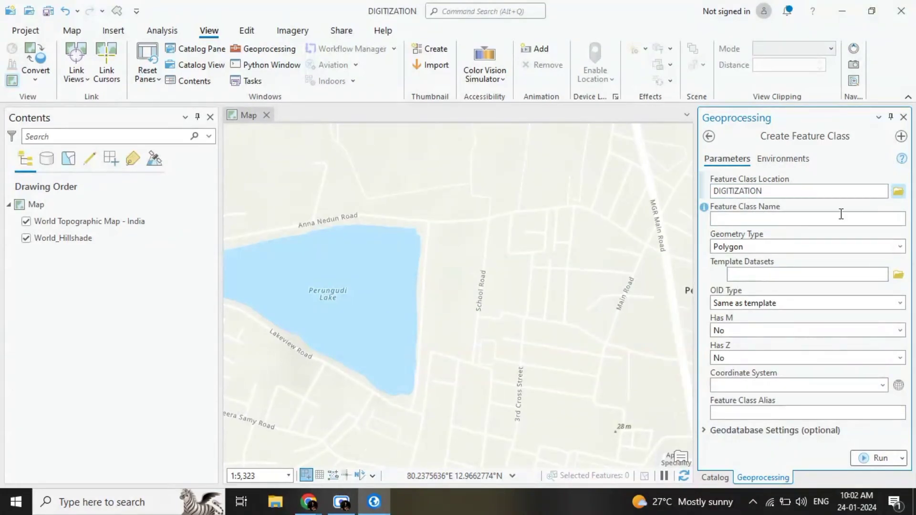
Step: Name the new feature class PERUNGUDI LAKE and set its geometry type to Polygon
{"action": "left_click", "coordinate": [760, 223]}
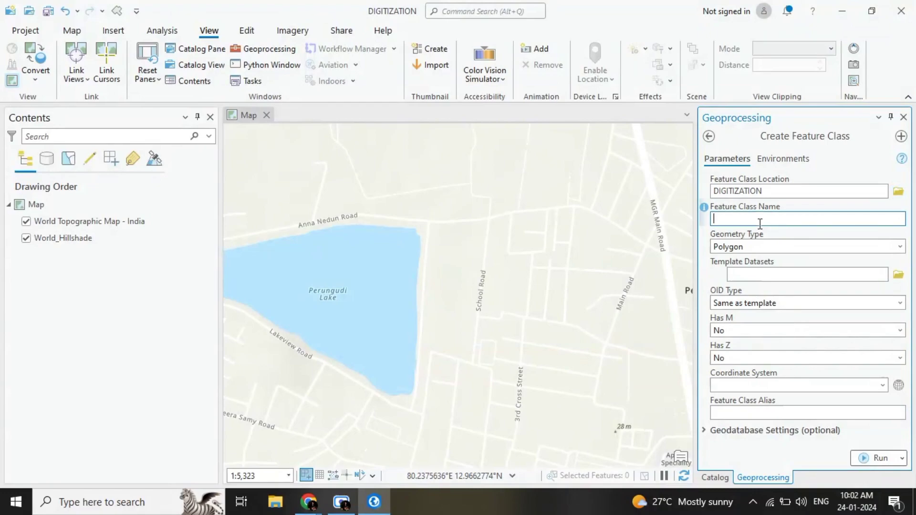
{"action": "type", "text": "PERUNGUDI LAKE"}
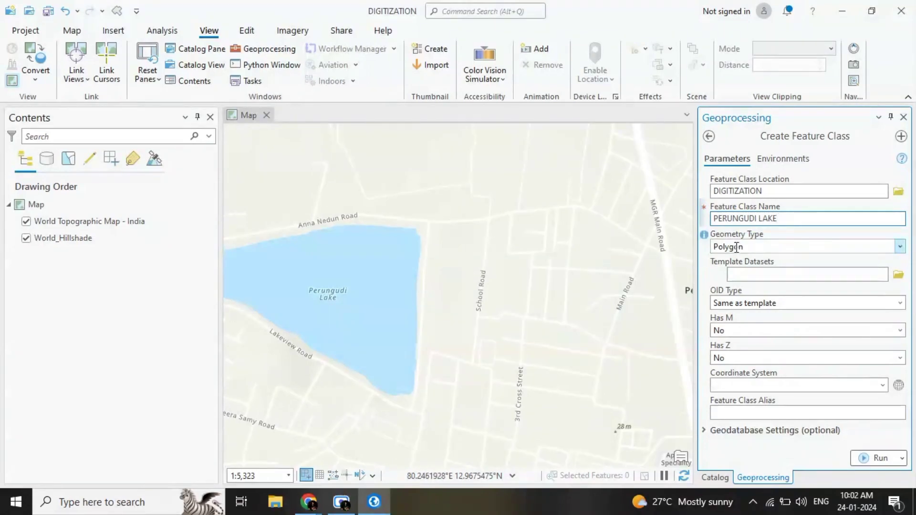
{"action": "left_click", "coordinate": [900, 246]}
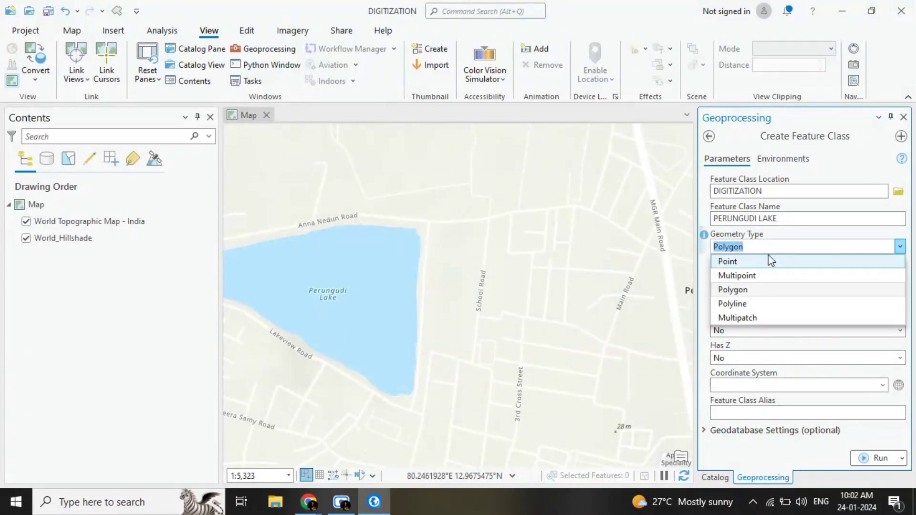
{"action": "left_click", "coordinate": [726, 290]}
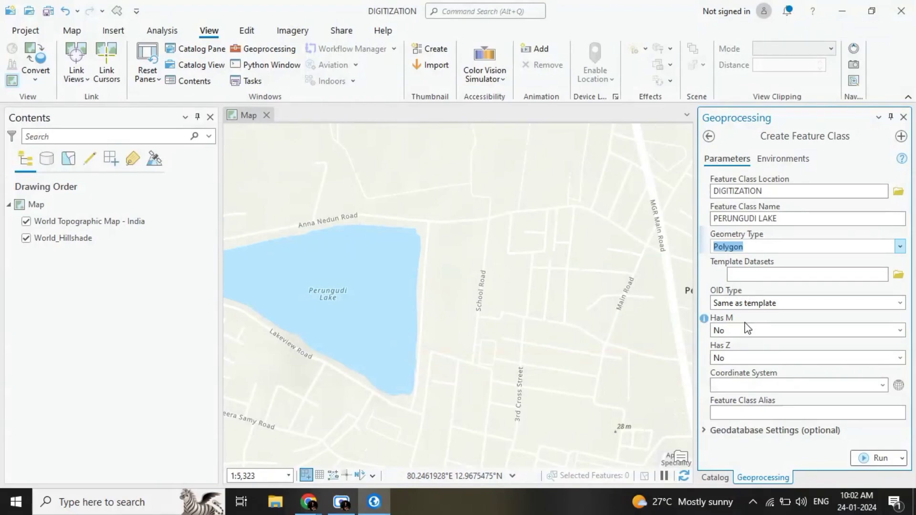
Step: Assign the current map's WGS_1984_Web_Mercator_Auxiliary_Sphere coordinate system, create the PERUNGUDI LAKE feature class, and close the geoprocessing and catalog panes
{"action": "left_click", "coordinate": [883, 387]}
{"action": "left_click", "coordinate": [742, 403]}
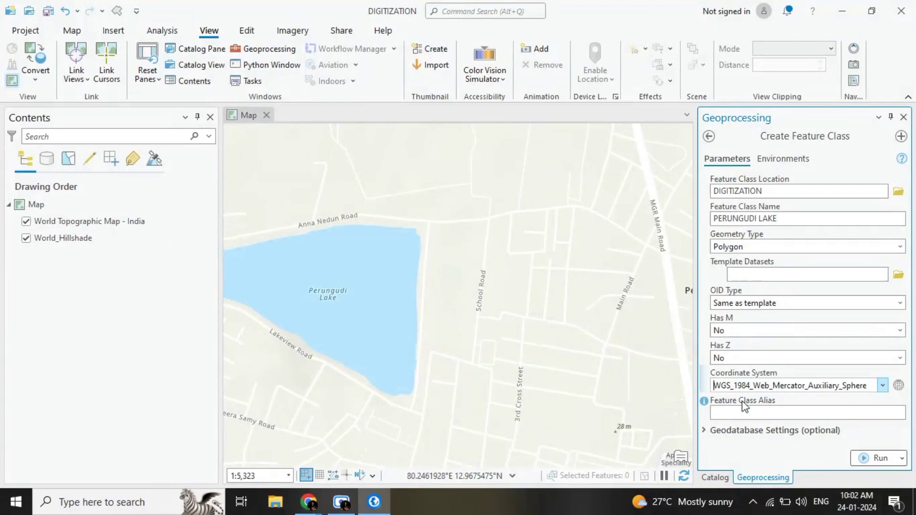
{"action": "left_click", "coordinate": [860, 459]}
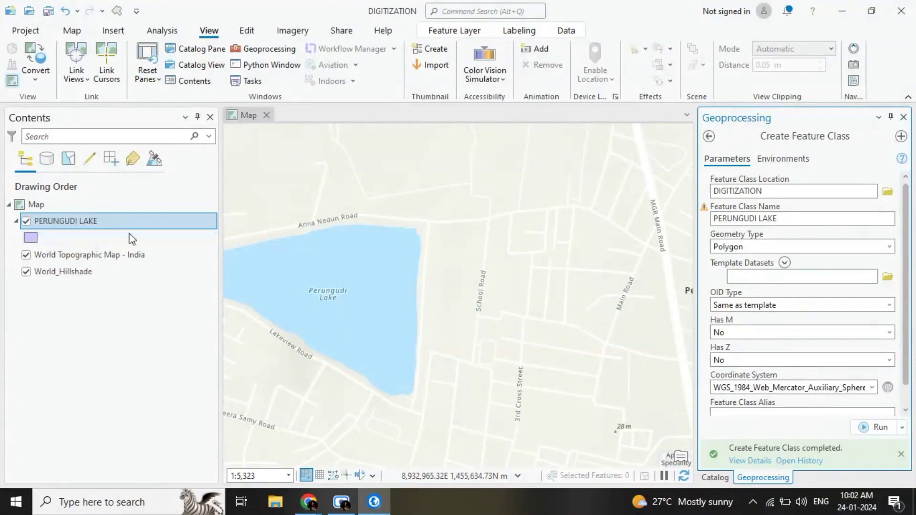
{"action": "left_click", "coordinate": [904, 117]}
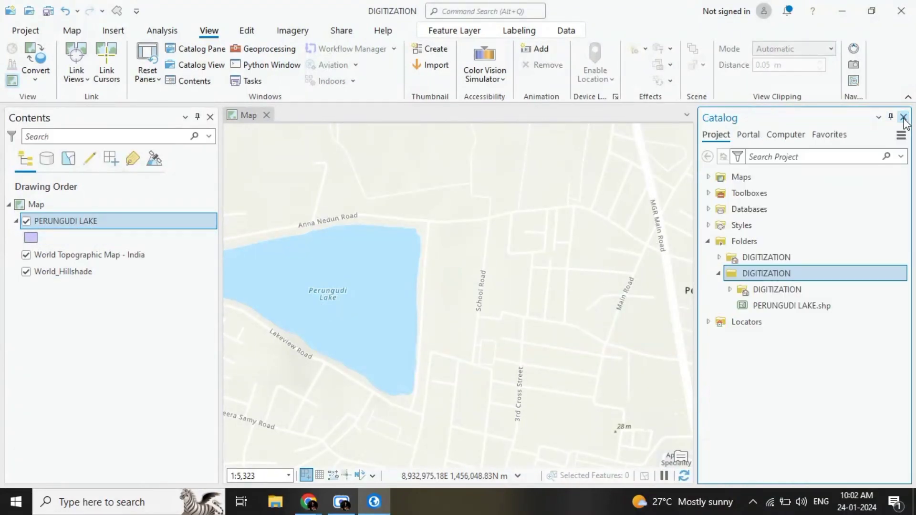
{"action": "left_click", "coordinate": [903, 118]}
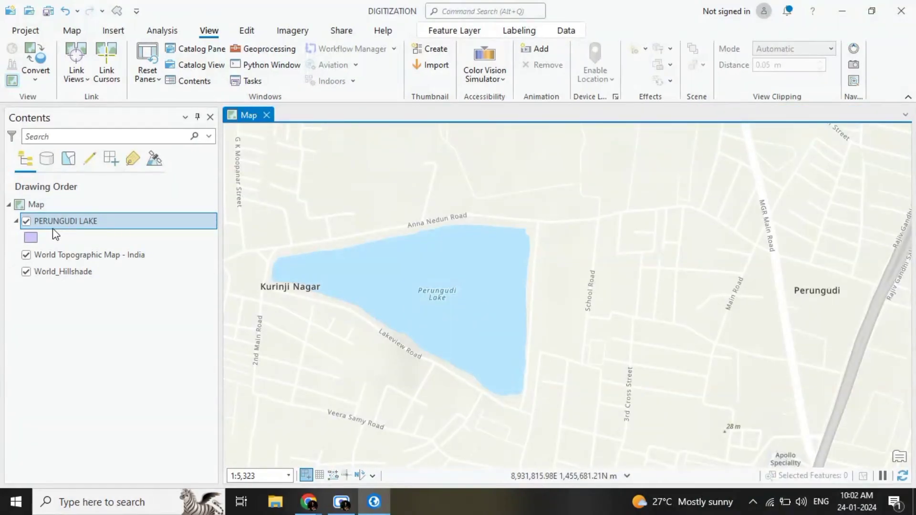
Step: Start a new polygon from the PERUNGUDI LAKE template with its first vertex on the lake's western shore
{"action": "left_click", "coordinate": [244, 31]}
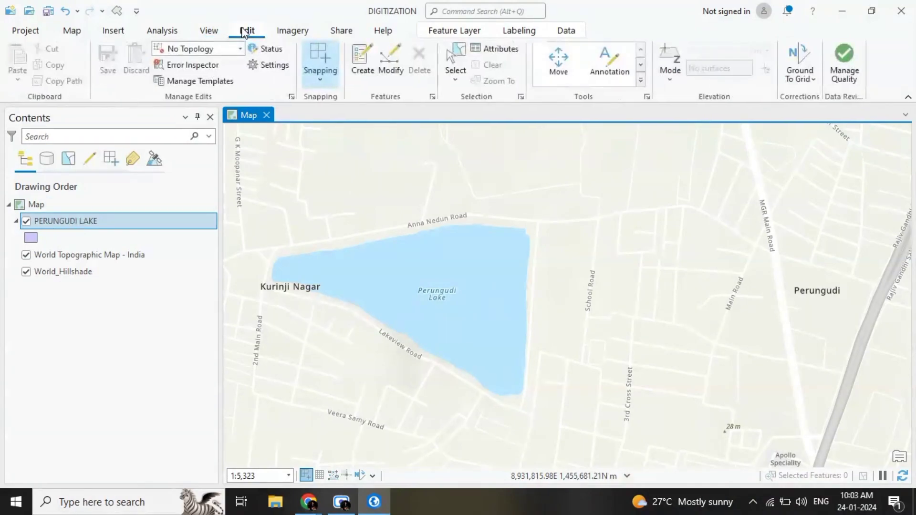
{"action": "left_click", "coordinate": [361, 69]}
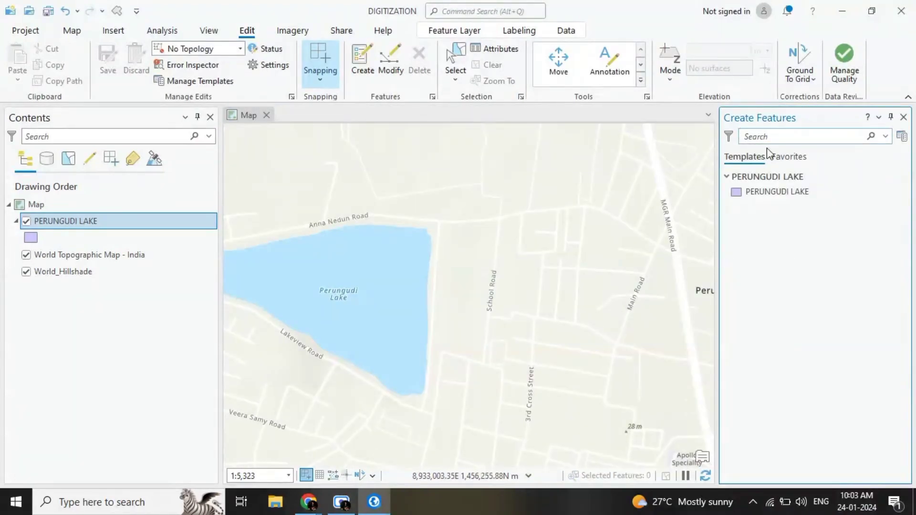
{"action": "left_click", "coordinate": [735, 193]}
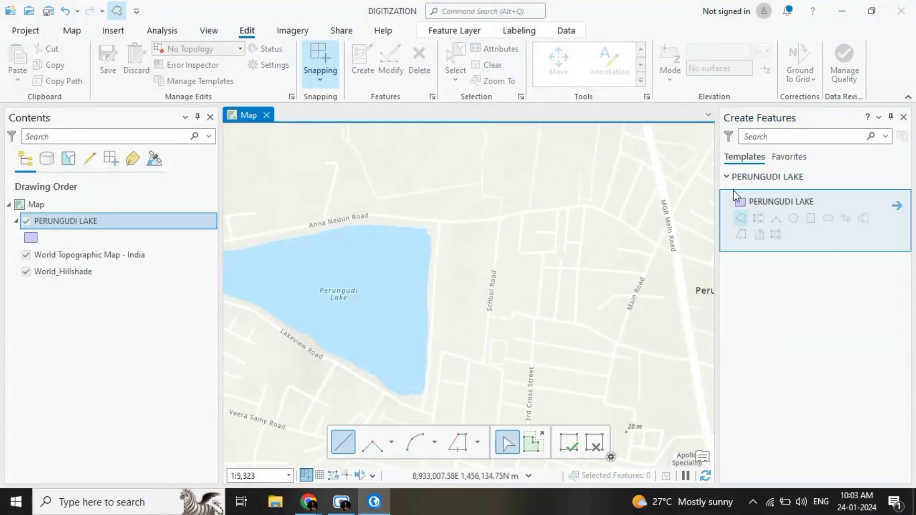
{"action": "left_click", "coordinate": [742, 219]}
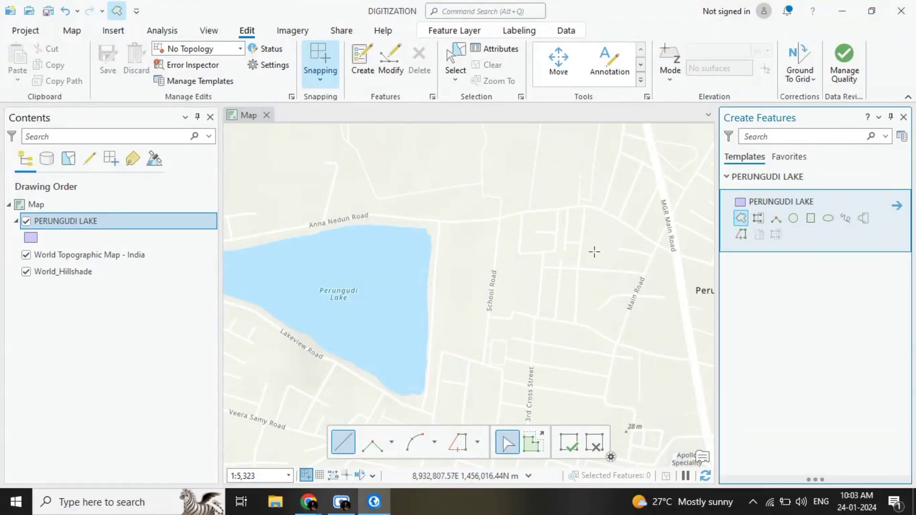
{"action": "left_click_drag", "start_coordinate": [428, 237], "coordinate": [529, 214]}
{"action": "scroll", "coordinate": [267, 235], "scroll_direction": "up", "scroll_amount": 2}
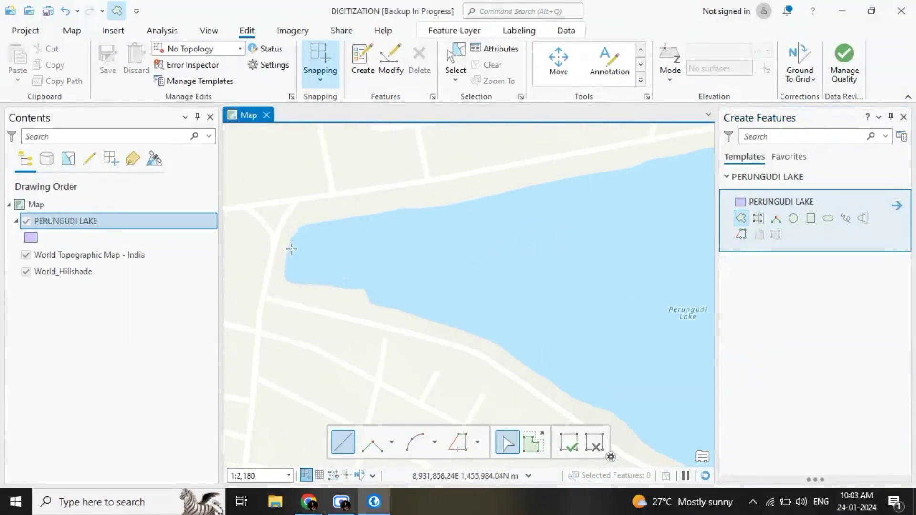
{"action": "scroll", "coordinate": [290, 239], "scroll_direction": "up", "scroll_amount": 4}
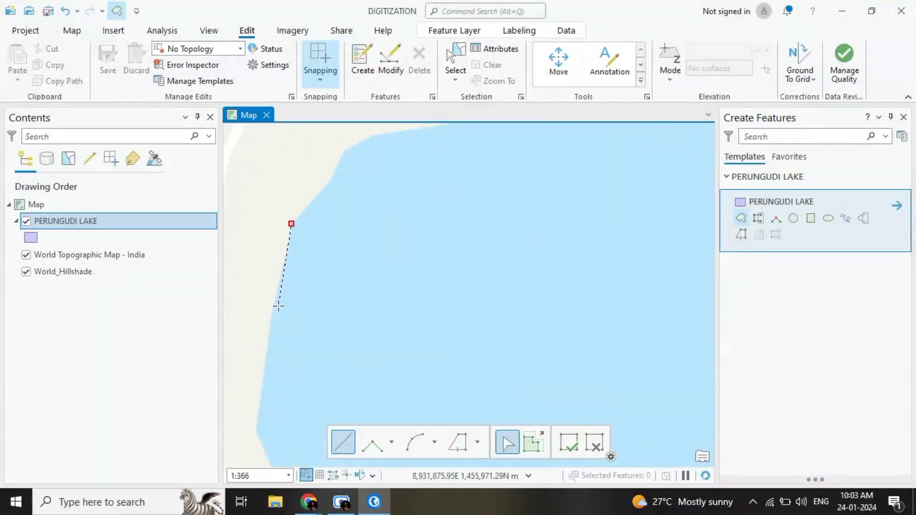
Step: Trace the lake's western end with vertices down the shore, around the southwest corner and onto the southern bank
{"action": "scroll", "coordinate": [278, 310], "scroll_direction": "down", "scroll_amount": 3}
{"action": "scroll", "coordinate": [271, 347], "scroll_direction": "up", "scroll_amount": 4}
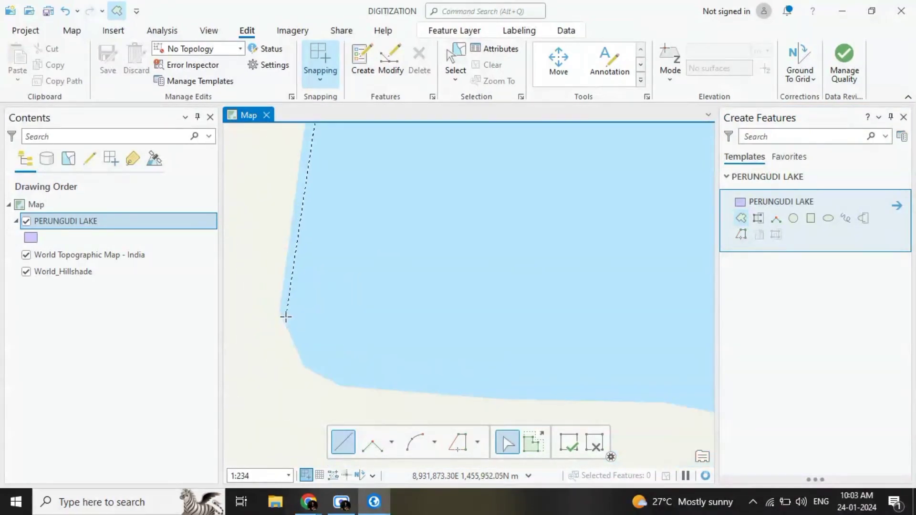
{"action": "left_click", "coordinate": [278, 309]}
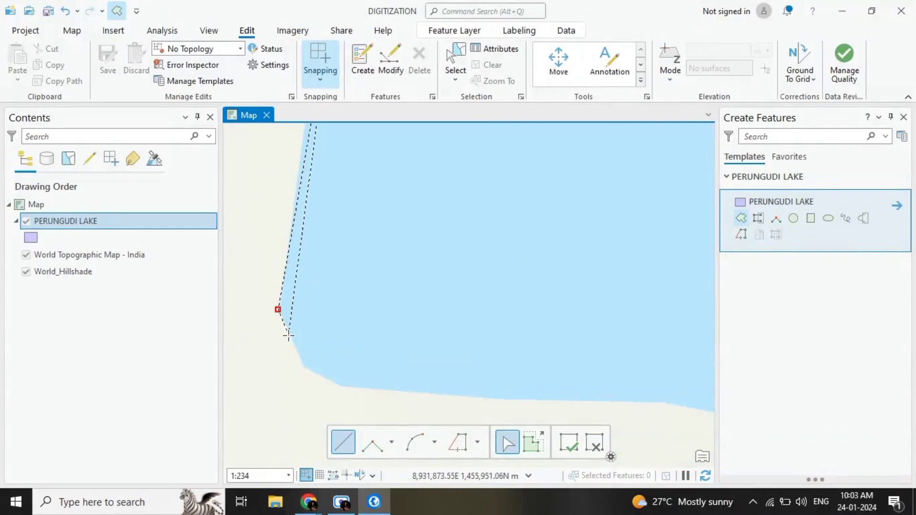
{"action": "left_click", "coordinate": [304, 371]}
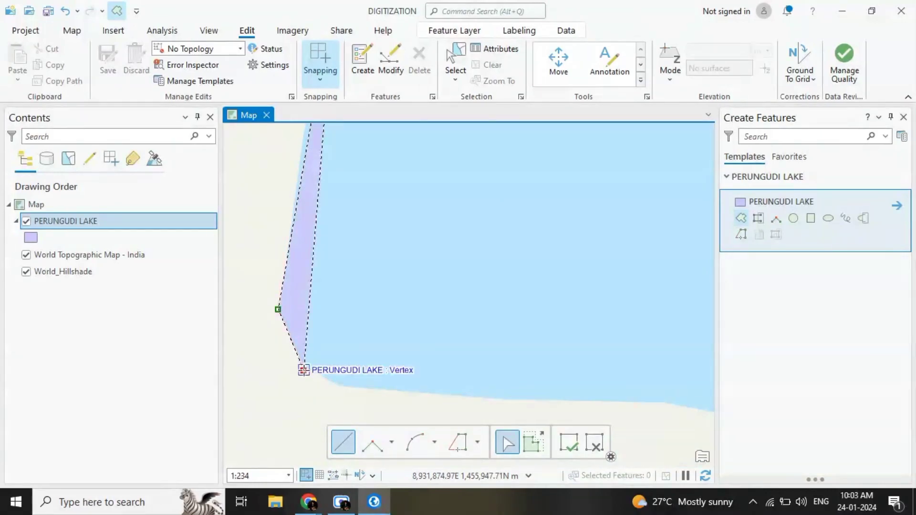
{"action": "left_click", "coordinate": [339, 387]}
{"action": "left_click", "coordinate": [530, 402]}
{"action": "left_click", "coordinate": [665, 402]}
{"action": "scroll", "coordinate": [711, 355], "scroll_direction": "down", "scroll_amount": 3}
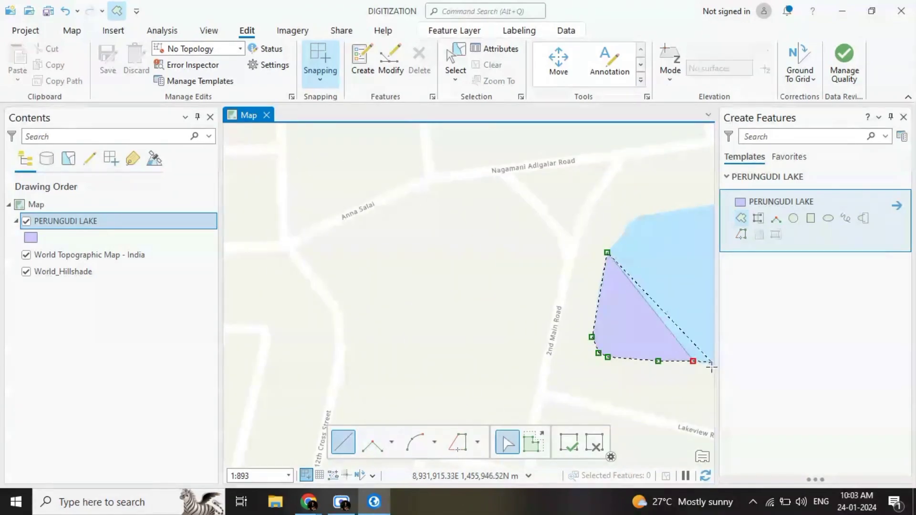
Step: Continue the polygon outline with vertices along the lake's southern shore beside Lakeview Road
{"action": "left_click_drag", "start_coordinate": [697, 361], "coordinate": [470, 340]}
{"action": "scroll", "coordinate": [472, 341], "scroll_direction": "up", "scroll_amount": 3}
{"action": "left_click", "coordinate": [473, 342]}
{"action": "left_click", "coordinate": [681, 371]}
{"action": "scroll", "coordinate": [688, 373], "scroll_direction": "down", "scroll_amount": 2}
{"action": "left_click", "coordinate": [380, 282]}
{"action": "left_click", "coordinate": [561, 394]}
{"action": "left_click", "coordinate": [666, 355]}
{"action": "left_click_drag", "start_coordinate": [666, 355], "coordinate": [143, 176]}
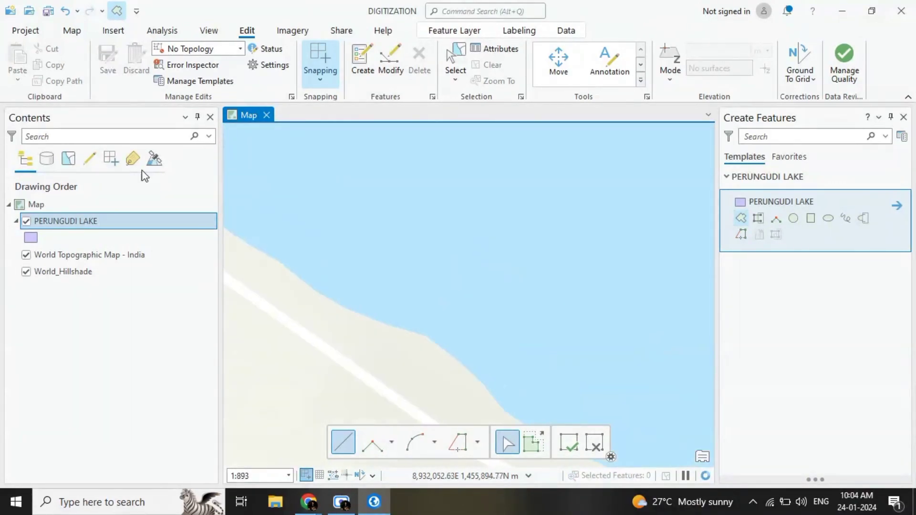
{"action": "left_click", "coordinate": [507, 420]}
{"action": "scroll", "coordinate": [507, 419], "scroll_direction": "down", "scroll_amount": 6}
{"action": "scroll", "coordinate": [460, 380], "scroll_direction": "up", "scroll_amount": 3}
{"action": "left_click", "coordinate": [500, 391]}
{"action": "left_click_drag", "start_coordinate": [499, 391], "coordinate": [467, 294]}
Step: Trace the polygon outline around the lake's southeast corner and up its eastern shore
{"action": "left_click", "coordinate": [516, 322]}
{"action": "left_click", "coordinate": [527, 339]}
{"action": "left_click", "coordinate": [565, 360]}
{"action": "left_click", "coordinate": [624, 341]}
{"action": "left_click", "coordinate": [630, 258]}
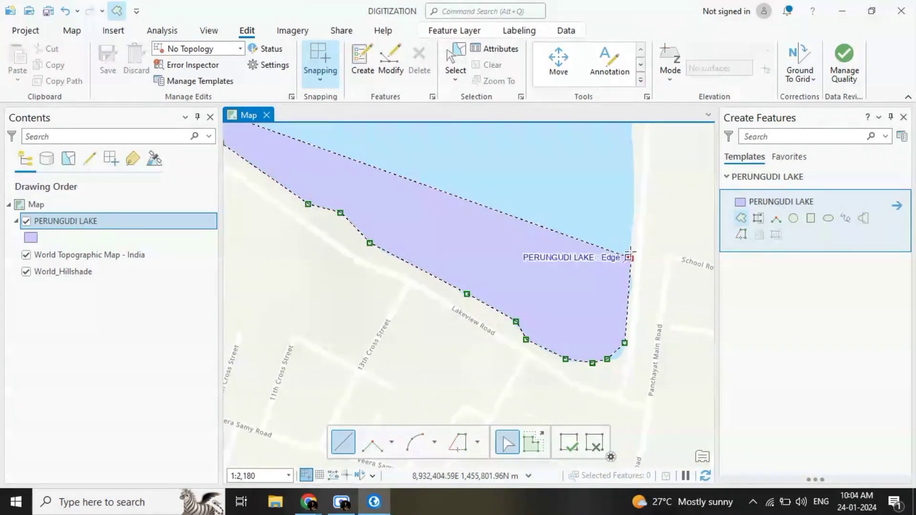
Step: Trace the northern shore back to the lake's western end and finish the polygon
{"action": "left_click_drag", "start_coordinate": [630, 239], "coordinate": [634, 455]}
{"action": "left_click", "coordinate": [427, 168]}
{"action": "left_click", "coordinate": [262, 180]}
{"action": "right_click", "coordinate": [262, 179]}
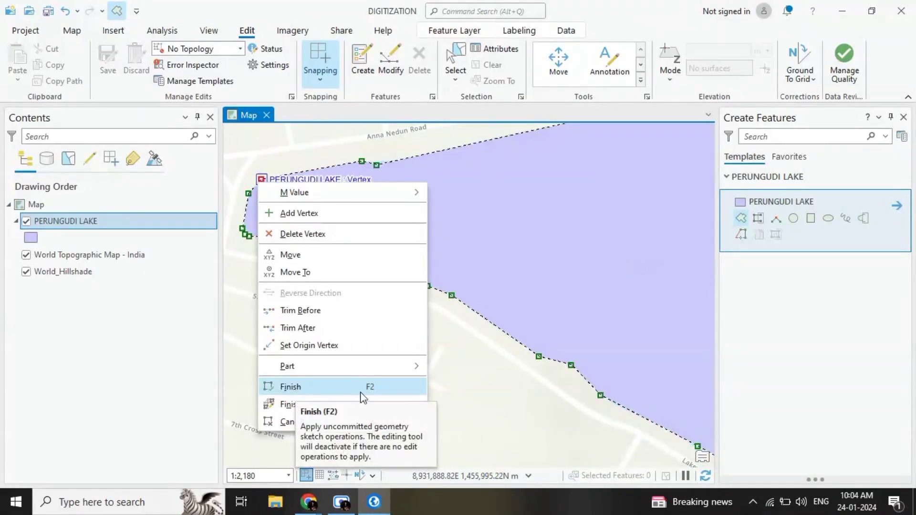
{"action": "left_click", "coordinate": [305, 398]}
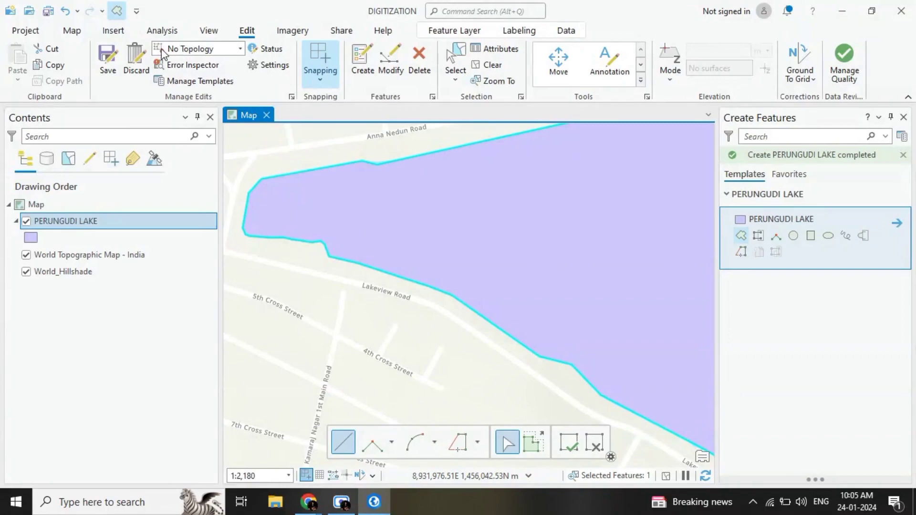
Step: Save all edits, clear the lake polygon's selection, and close the feature creation pane to review the whole polygon
{"action": "left_click", "coordinate": [108, 55]}
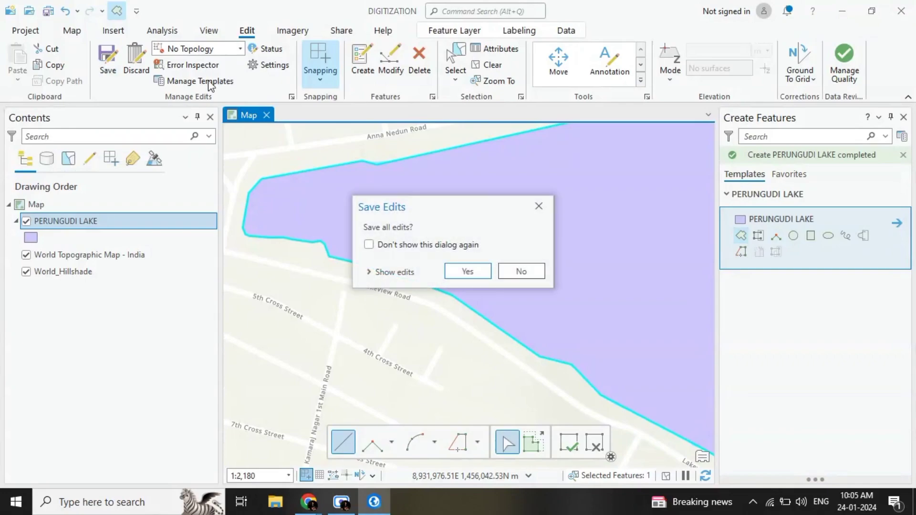
{"action": "left_click", "coordinate": [466, 272]}
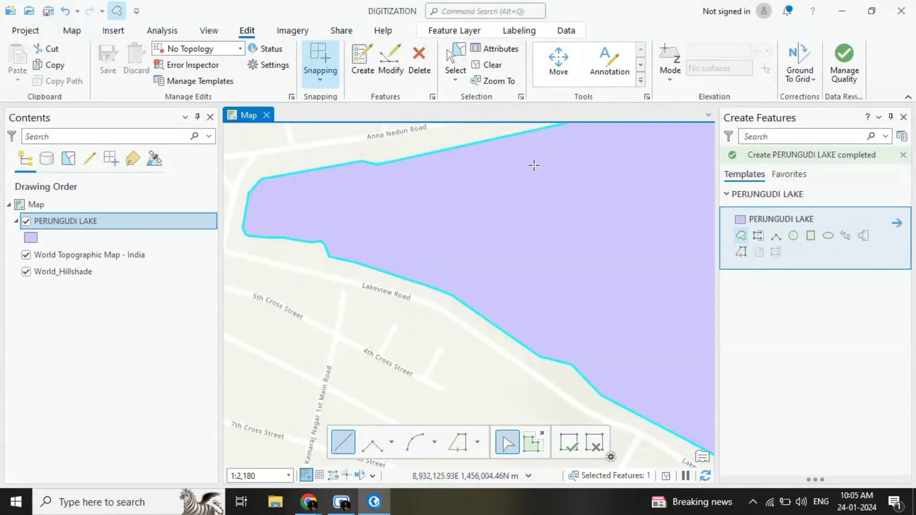
{"action": "left_click", "coordinate": [488, 68]}
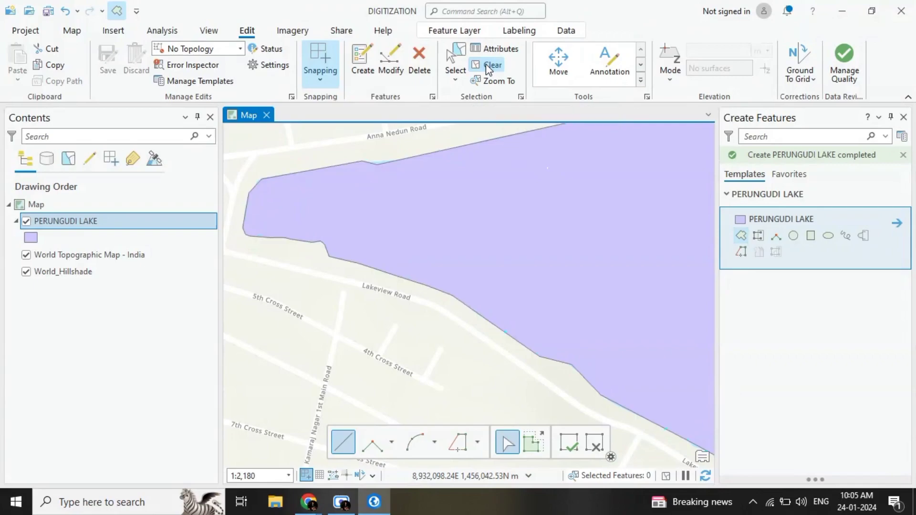
{"action": "left_click", "coordinate": [903, 117]}
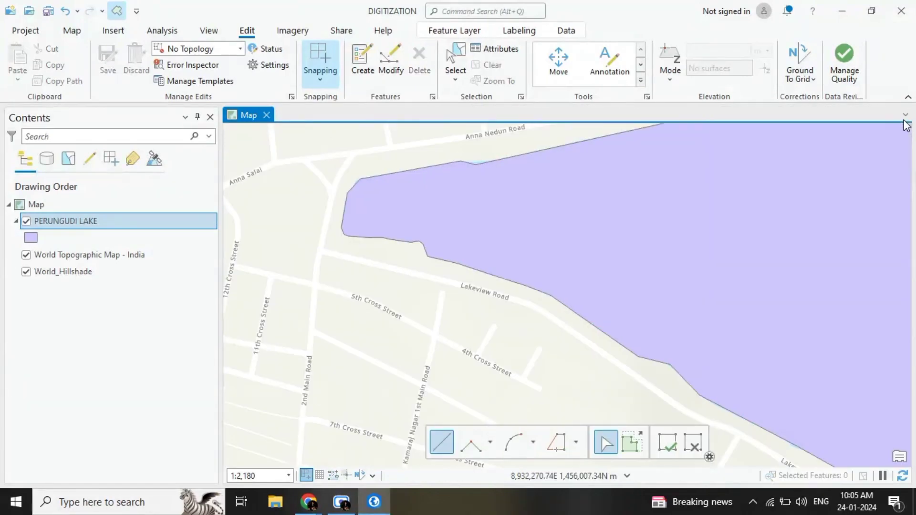
{"action": "scroll", "coordinate": [675, 311], "scroll_direction": "down", "scroll_amount": 3}
{"action": "scroll", "coordinate": [711, 285], "scroll_direction": "down", "scroll_amount": 1}
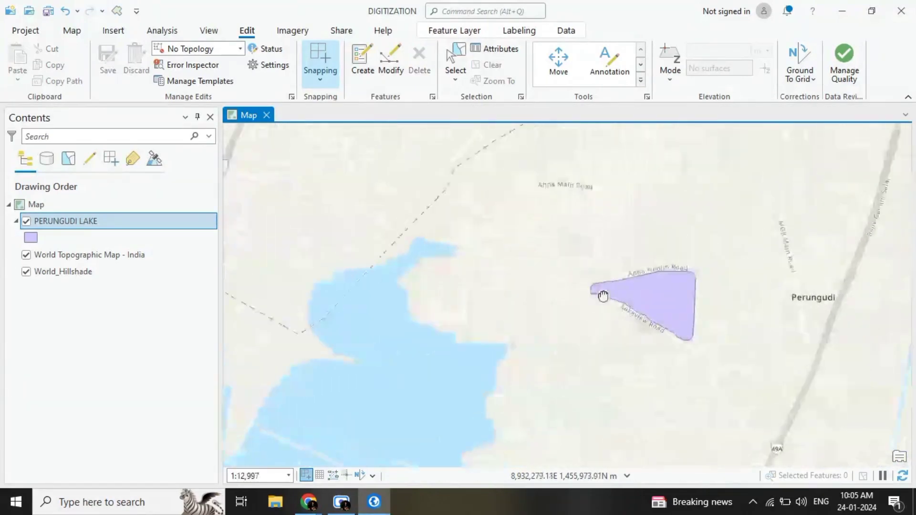
{"action": "left_click_drag", "start_coordinate": [650, 296], "coordinate": [549, 306]}
{"action": "scroll", "coordinate": [546, 307], "scroll_direction": "up", "scroll_amount": 3}
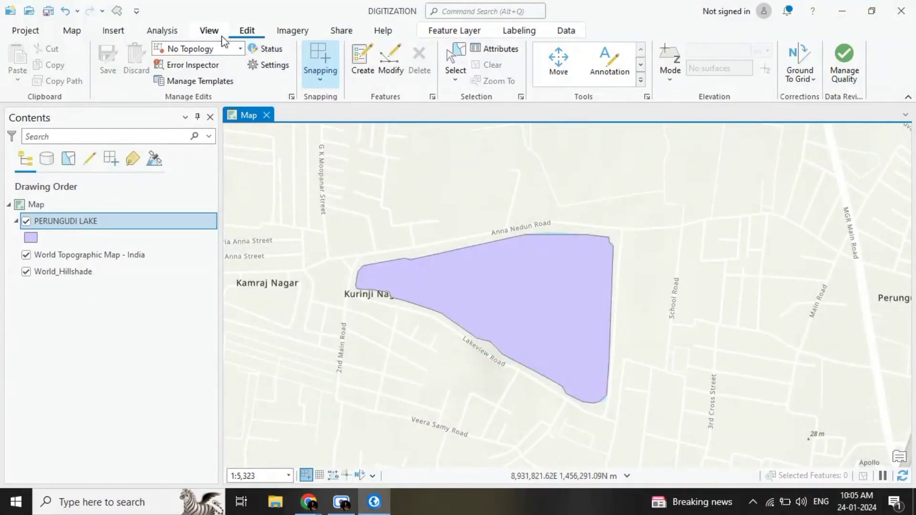
Step: Show the project catalog and start creating another shapefile in the B:\DIGITIZATION folder connection
{"action": "left_click", "coordinate": [209, 31]}
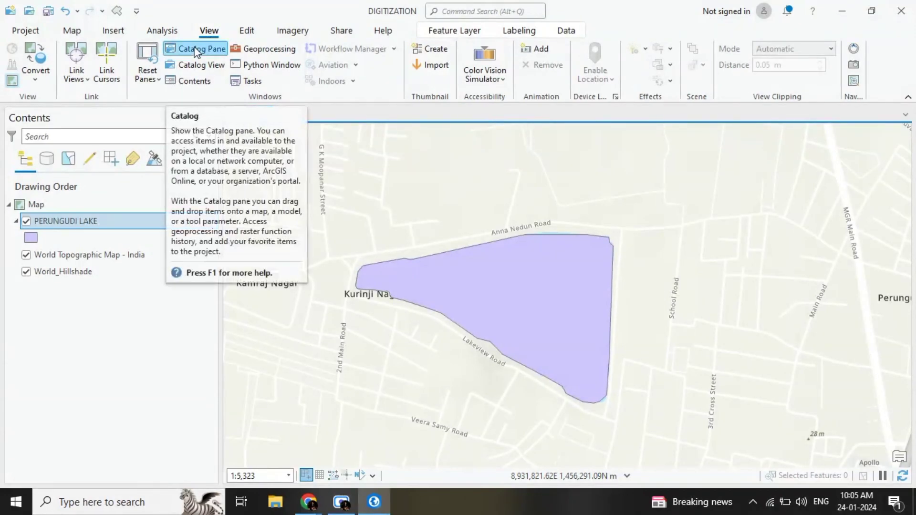
{"action": "left_click", "coordinate": [196, 50]}
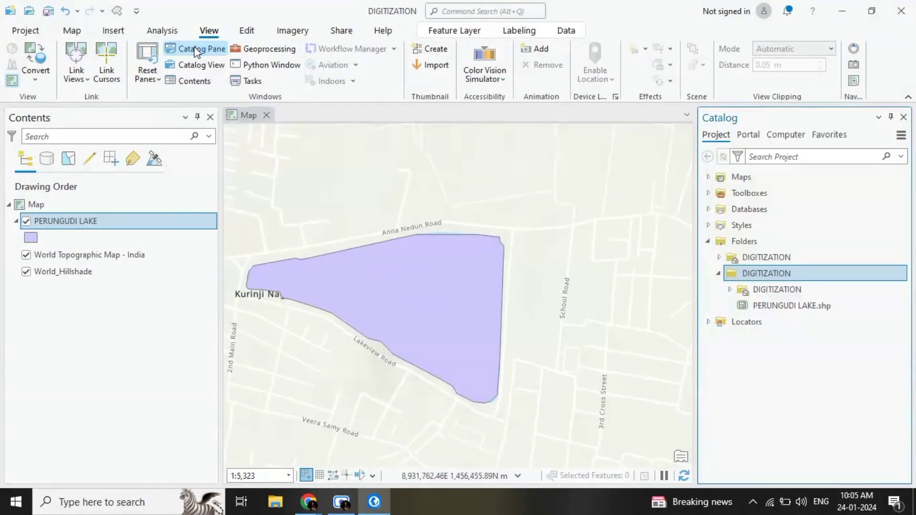
{"action": "right_click", "coordinate": [748, 277]}
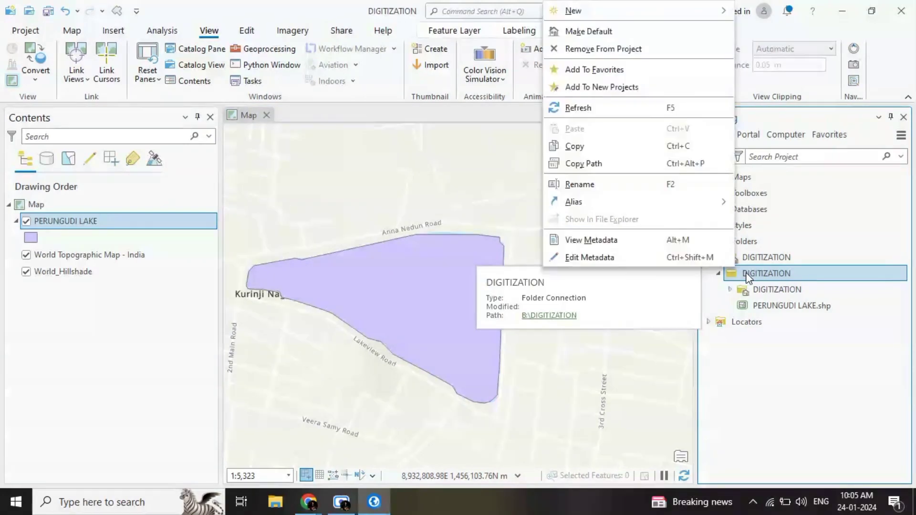
{"action": "mouse_move", "coordinate": [598, 19]}
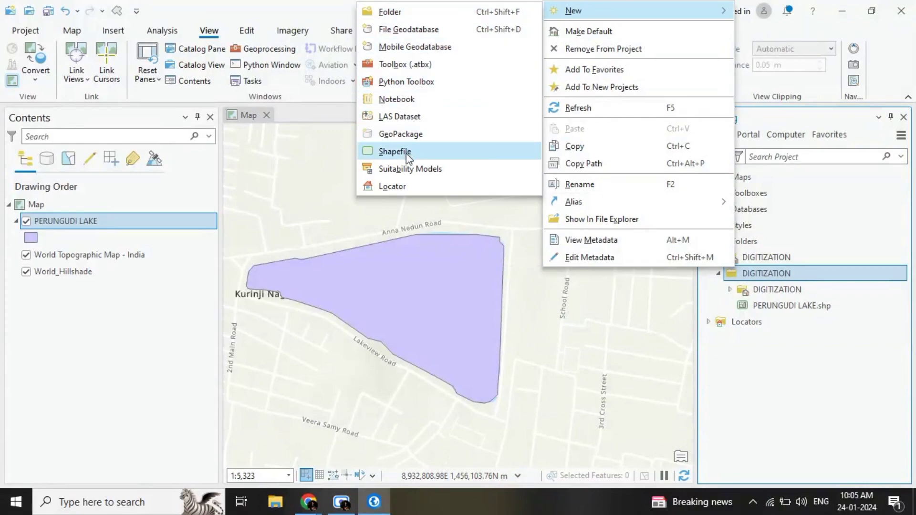
{"action": "left_click", "coordinate": [396, 151]}
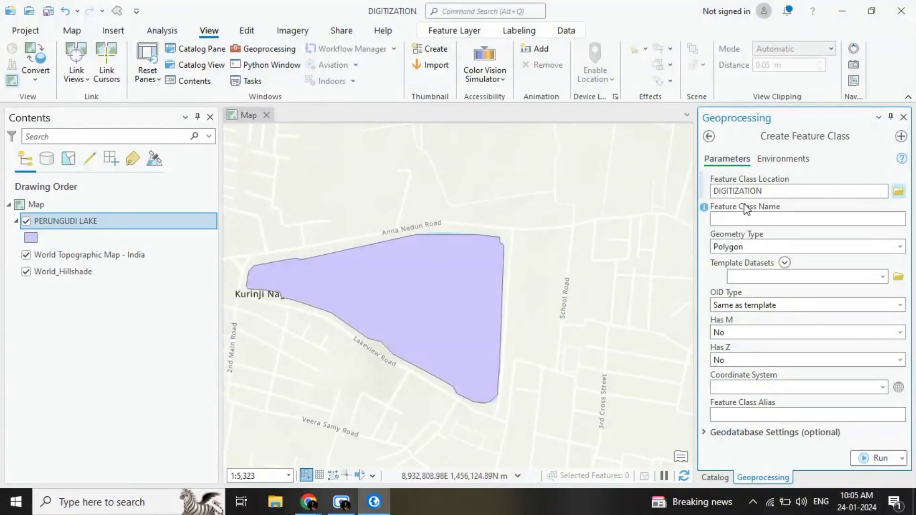
Step: Name the new feature class SCHOOL ROAD and set its geometry type to Polyline
{"action": "left_click", "coordinate": [748, 220]}
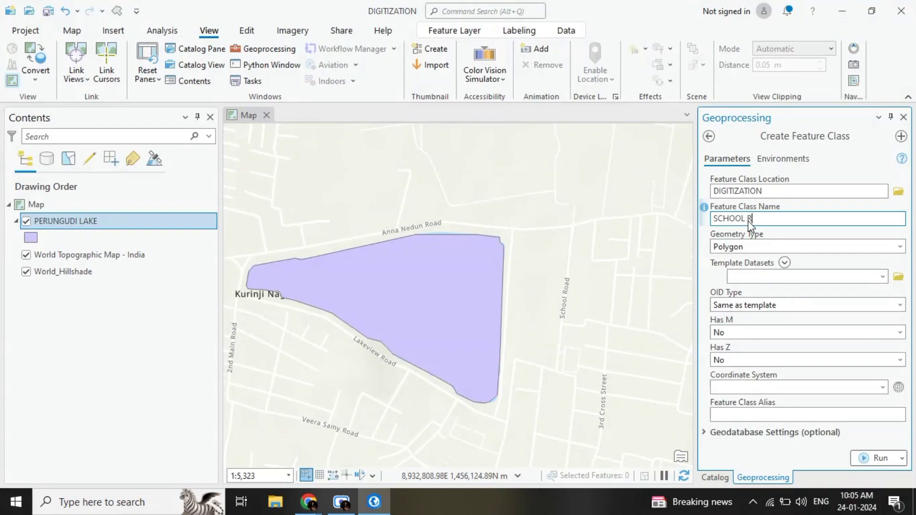
{"action": "left_click", "coordinate": [759, 248]}
{"action": "left_click", "coordinate": [900, 247]}
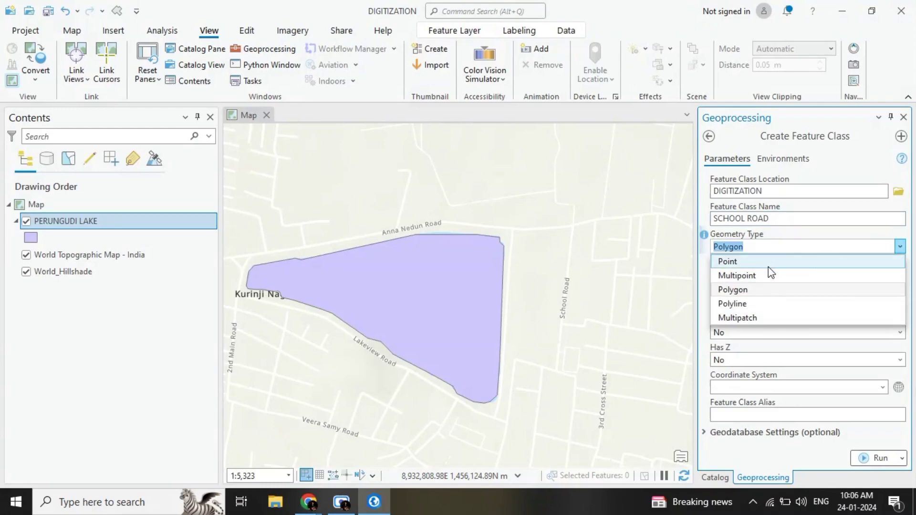
{"action": "left_click", "coordinate": [752, 304]}
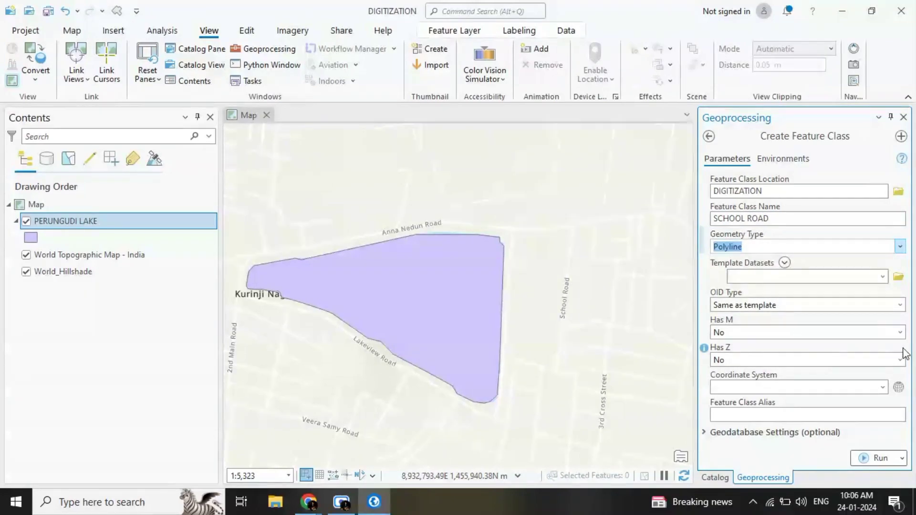
Step: Assign the current map's WGS_1984_Web_Mercator_Auxiliary_Sphere coordinate system and create the SCHOOL ROAD feature class
{"action": "left_click", "coordinate": [883, 388]}
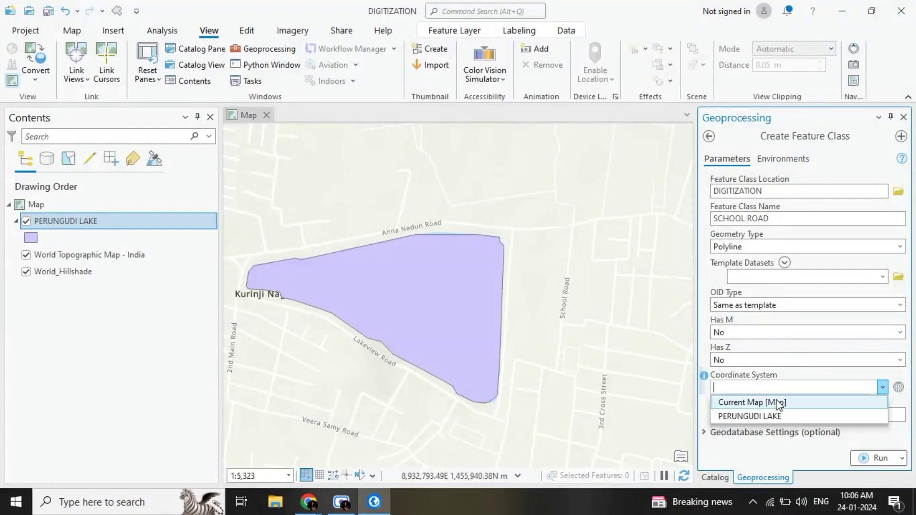
{"action": "left_click", "coordinate": [774, 401]}
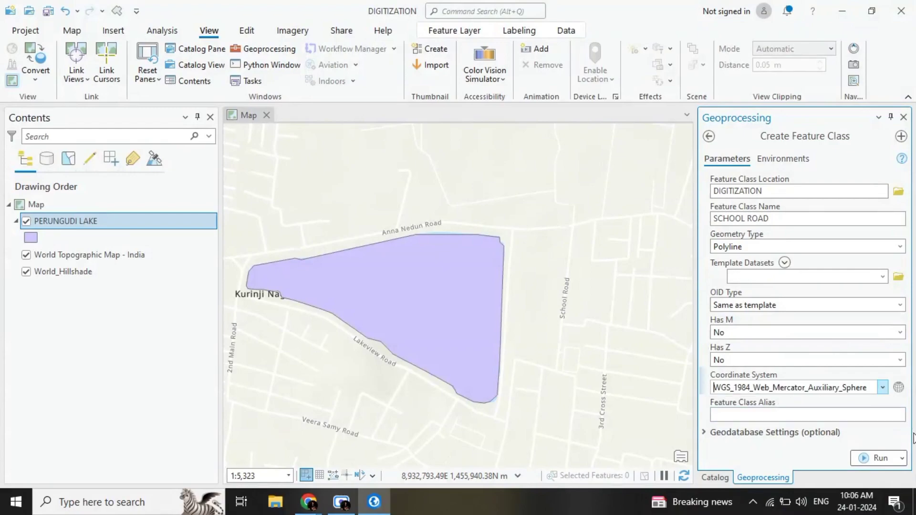
{"action": "left_click", "coordinate": [889, 461]}
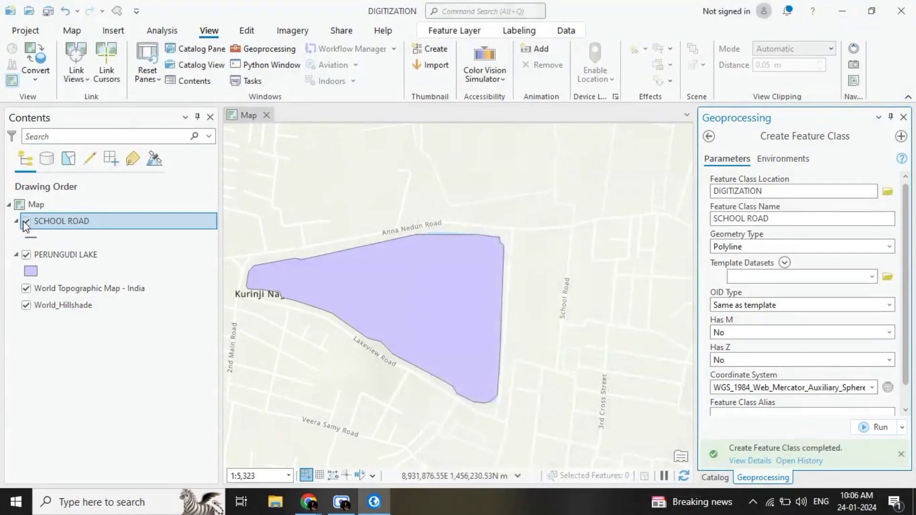
Step: Close the geoprocessing and catalog panes and activate the Line construction tool for the SCHOOL ROAD feature template
{"action": "left_click", "coordinate": [903, 117]}
{"action": "left_click", "coordinate": [903, 117]}
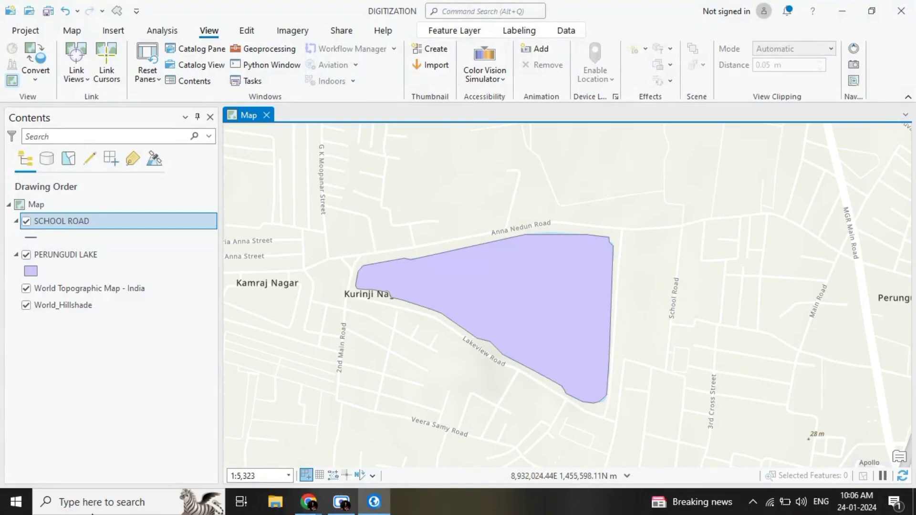
{"action": "left_click", "coordinate": [247, 32]}
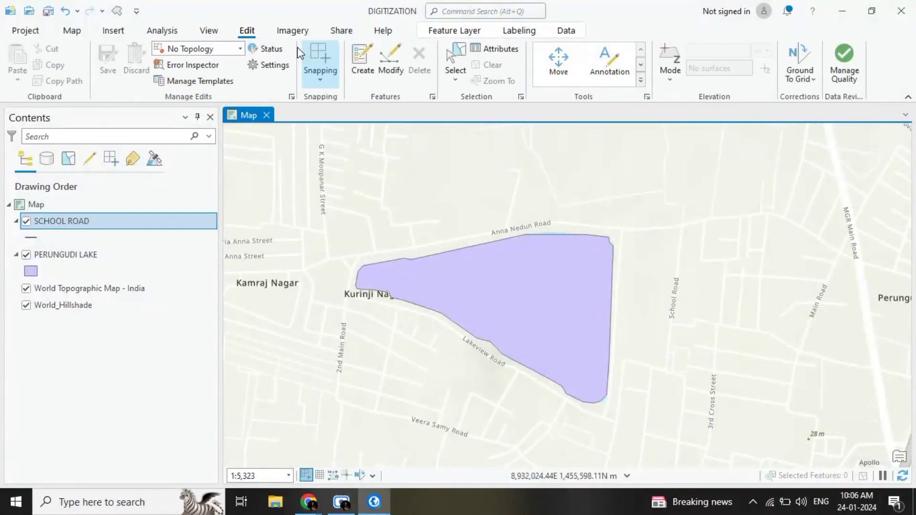
{"action": "left_click", "coordinate": [361, 61]}
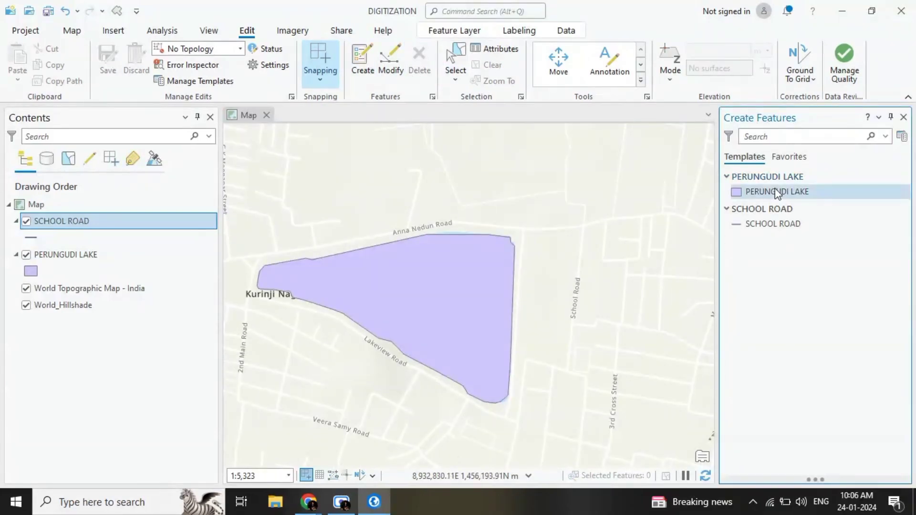
{"action": "left_click", "coordinate": [770, 223]}
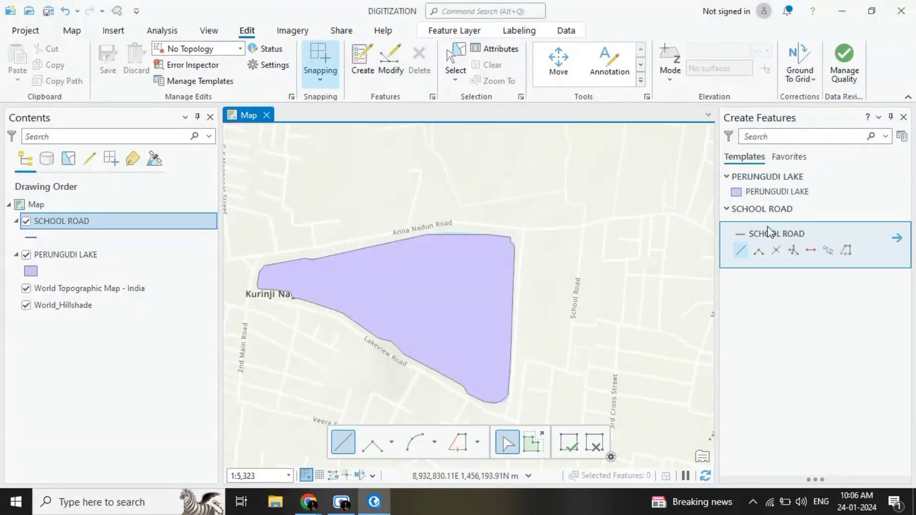
{"action": "left_click", "coordinate": [741, 251]}
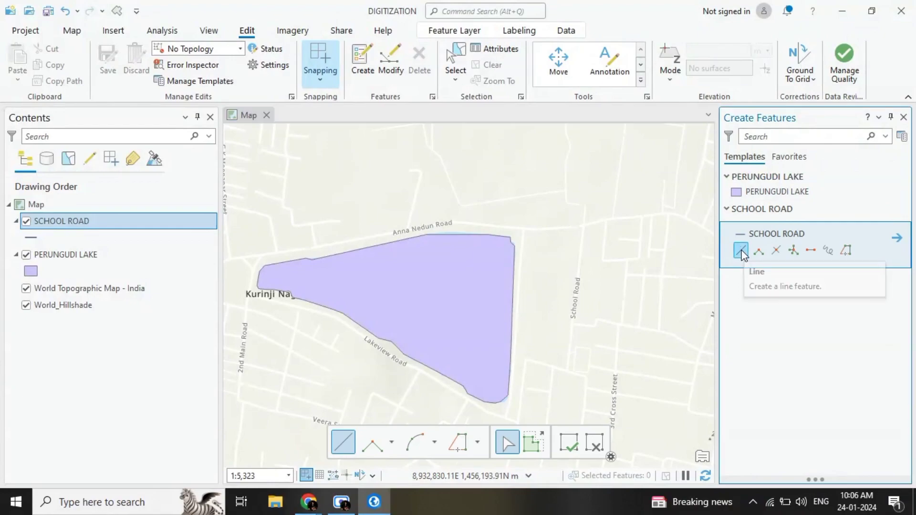
Step: Trace School Road as a line from its Anna Nedun Road junction south, then west to Panchayat Main Road, and finish the sketch
{"action": "scroll", "coordinate": [577, 248], "scroll_direction": "up", "scroll_amount": 3}
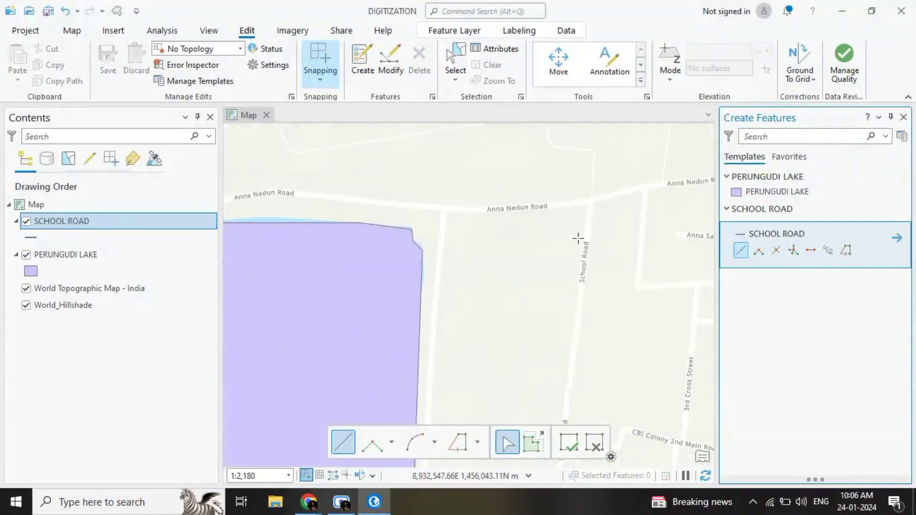
{"action": "left_click", "coordinate": [591, 204]}
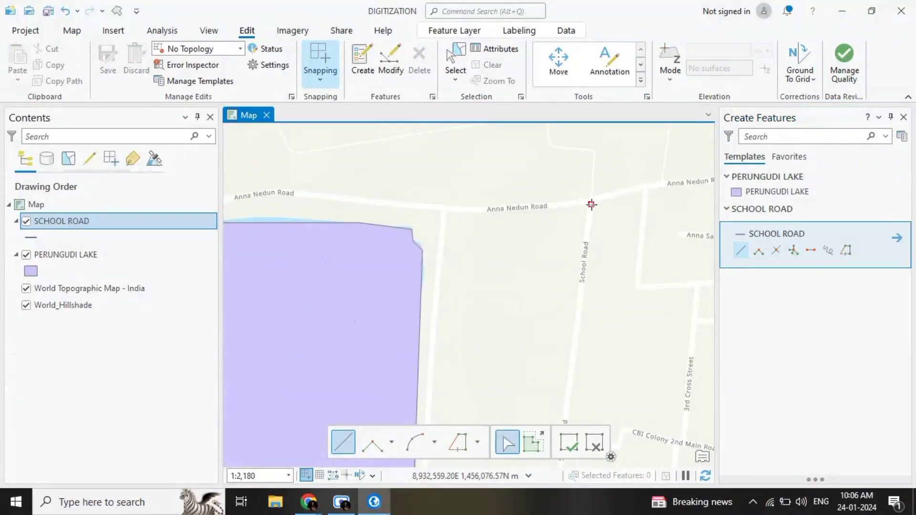
{"action": "left_click", "coordinate": [582, 291]}
{"action": "left_click_drag", "start_coordinate": [580, 329], "coordinate": [582, 178]}
{"action": "left_click", "coordinate": [569, 252]}
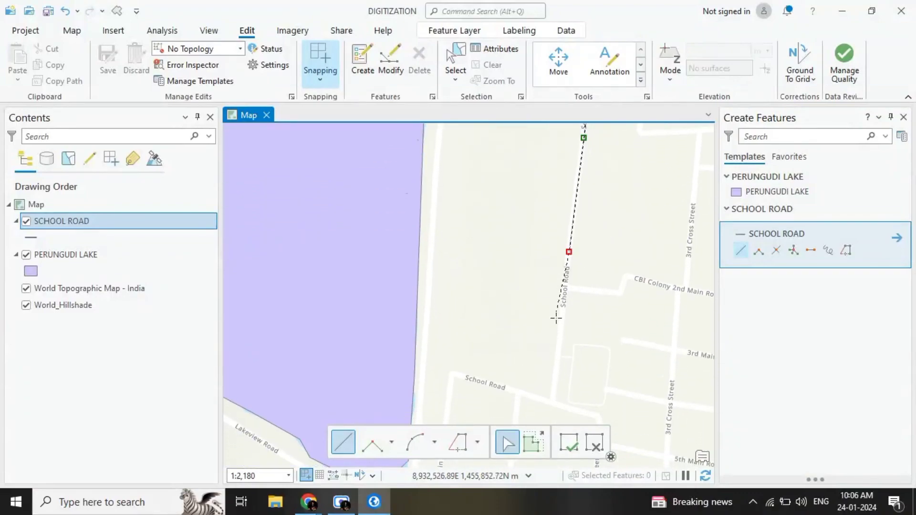
{"action": "left_click_drag", "start_coordinate": [560, 348], "coordinate": [570, 213]}
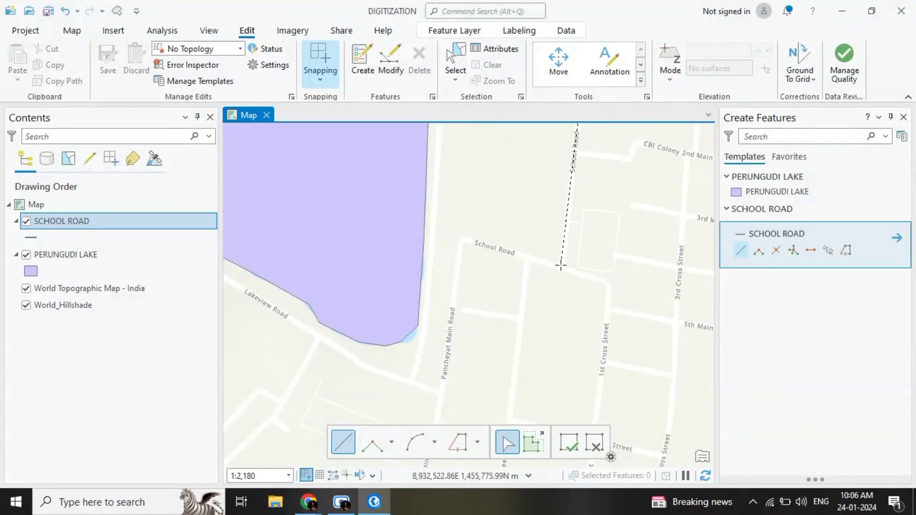
{"action": "left_click", "coordinate": [560, 265]}
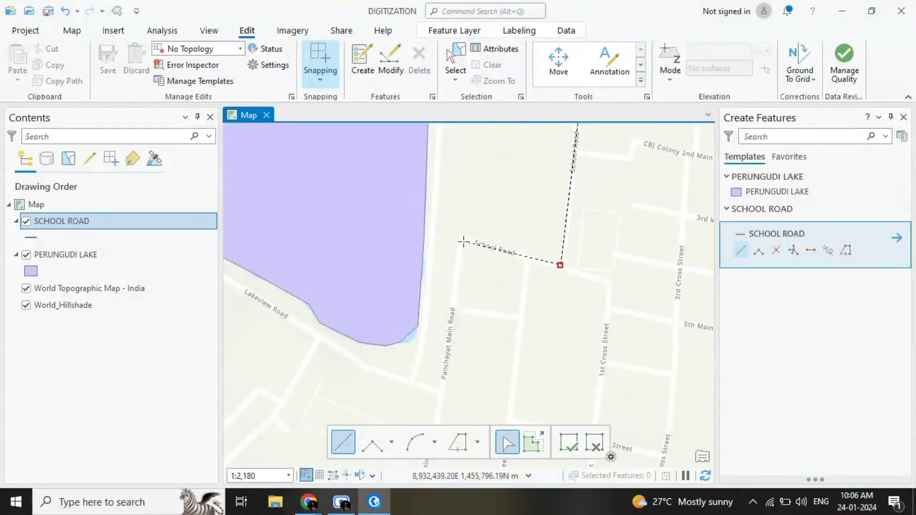
{"action": "right_click", "coordinate": [463, 242]}
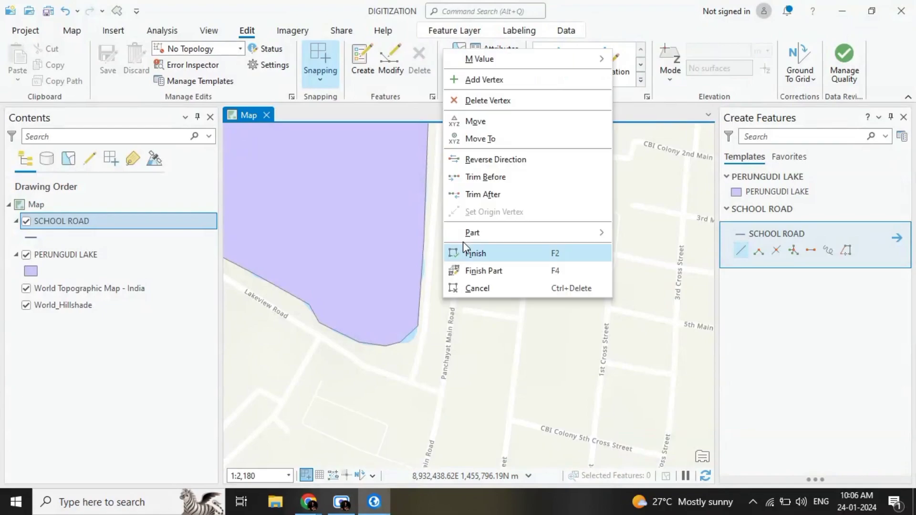
{"action": "left_click", "coordinate": [472, 251]}
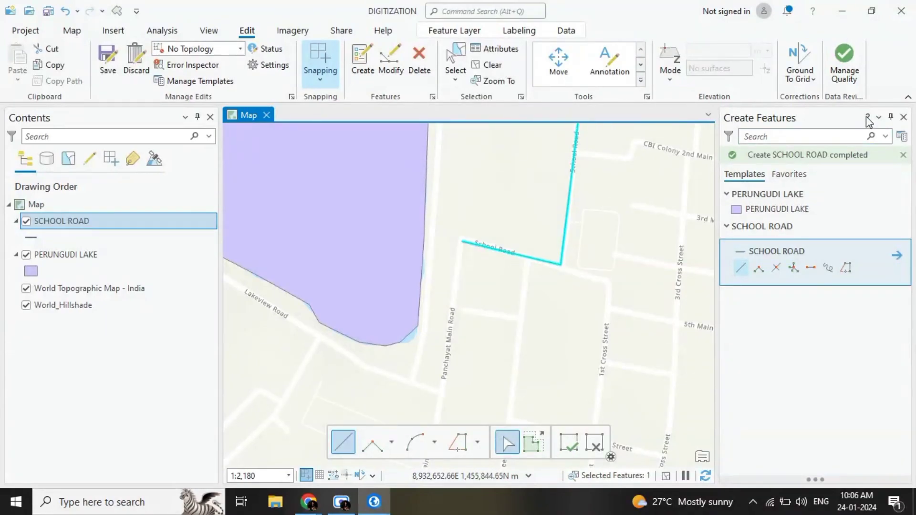
Step: Close the feature creation pane, save all edits, and clear the selection of the School Road line
{"action": "left_click", "coordinate": [904, 118]}
{"action": "left_click", "coordinate": [109, 60]}
{"action": "left_click", "coordinate": [461, 271]}
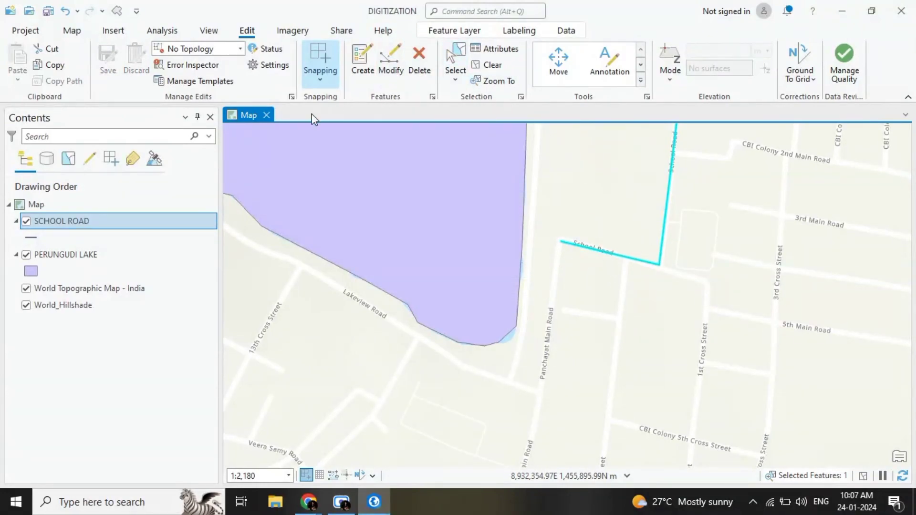
{"action": "left_click", "coordinate": [487, 67]}
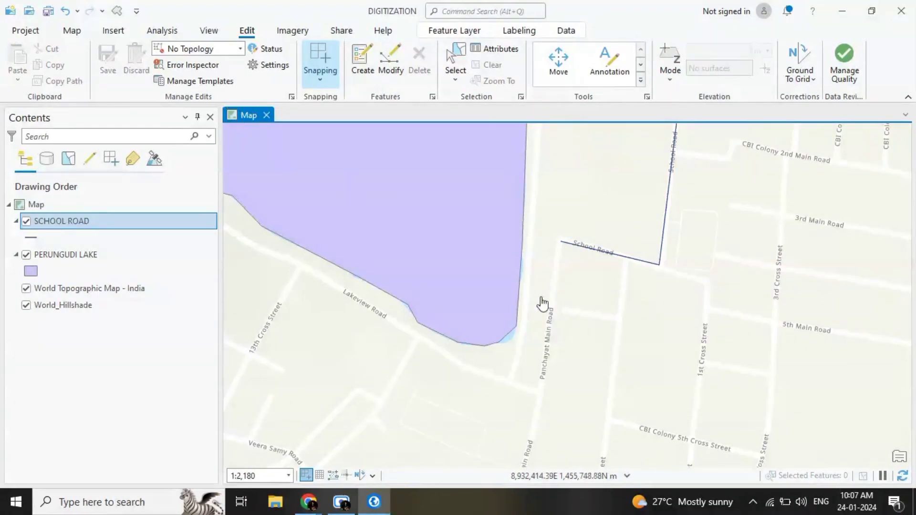
Step: Examine the digitized School Road line and Perungudi Lake polygon against the basemap at several scales
{"action": "scroll", "coordinate": [493, 262], "scroll_direction": "down", "scroll_amount": 4}
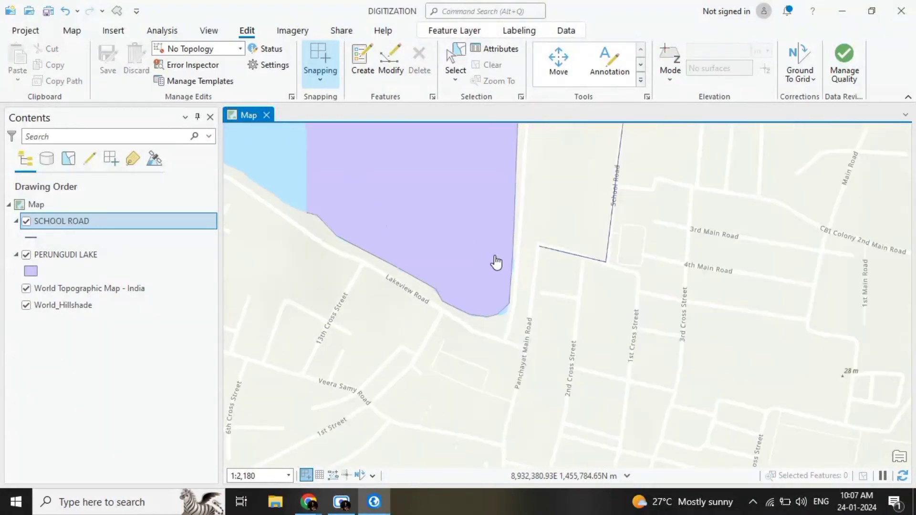
{"action": "scroll", "coordinate": [466, 196], "scroll_direction": "up", "scroll_amount": 2}
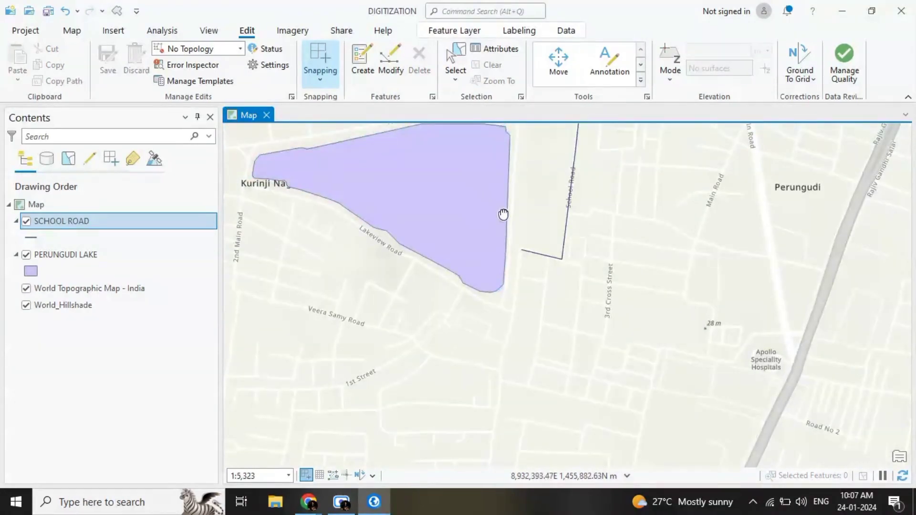
{"action": "scroll", "coordinate": [501, 248], "scroll_direction": "up", "scroll_amount": 1}
{"action": "scroll", "coordinate": [490, 254], "scroll_direction": "up", "scroll_amount": 1}
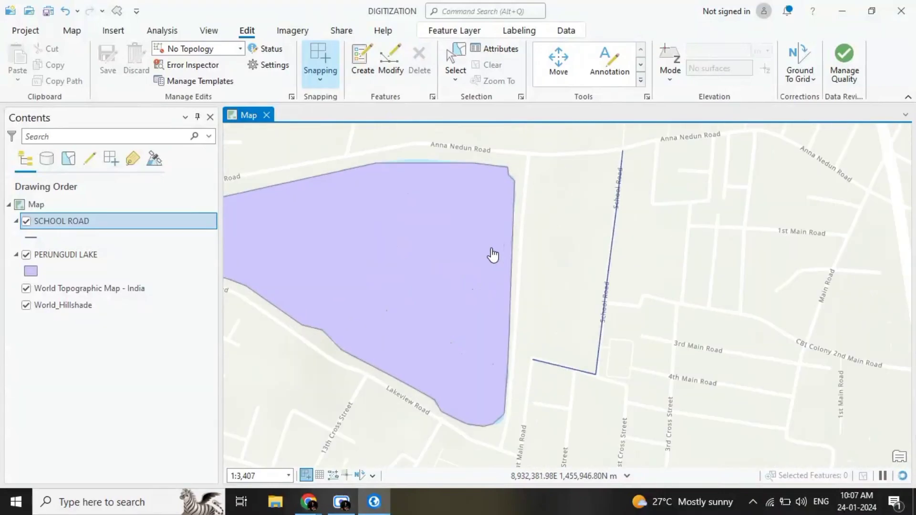
{"action": "left_click_drag", "start_coordinate": [450, 350], "coordinate": [579, 275]}
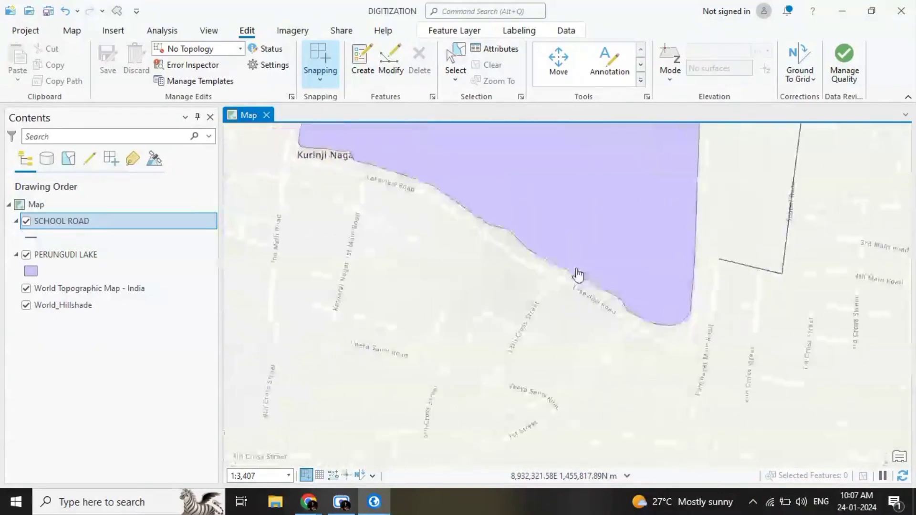
{"action": "scroll", "coordinate": [453, 364], "scroll_direction": "down", "scroll_amount": 2}
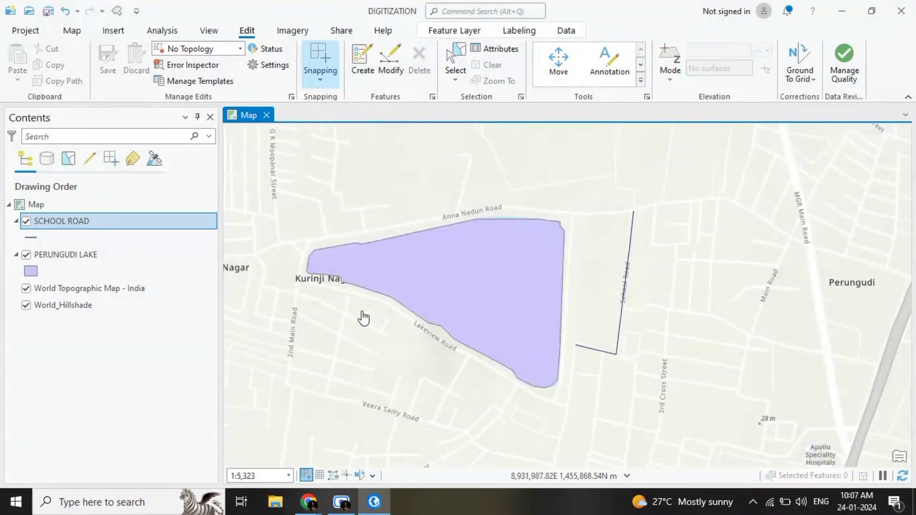
{"action": "scroll", "coordinate": [364, 318], "scroll_direction": "down", "scroll_amount": 2}
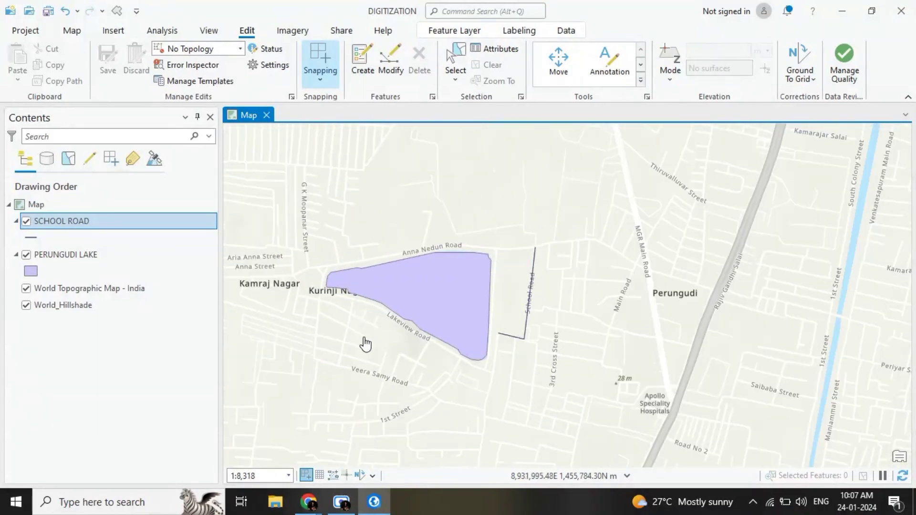
{"action": "scroll", "coordinate": [342, 358], "scroll_direction": "down", "scroll_amount": 3}
{"action": "scroll", "coordinate": [340, 353], "scroll_direction": "up", "scroll_amount": 5}
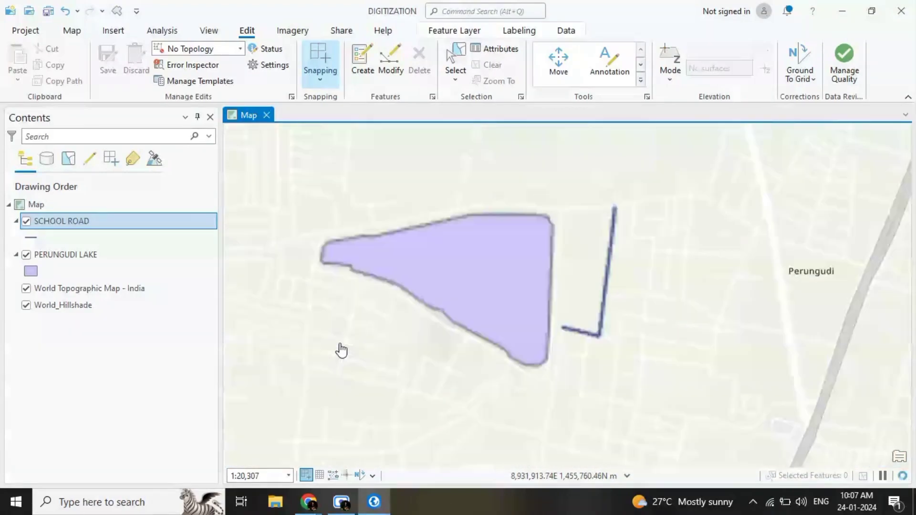
{"action": "scroll", "coordinate": [417, 258], "scroll_direction": "up", "scroll_amount": 4}
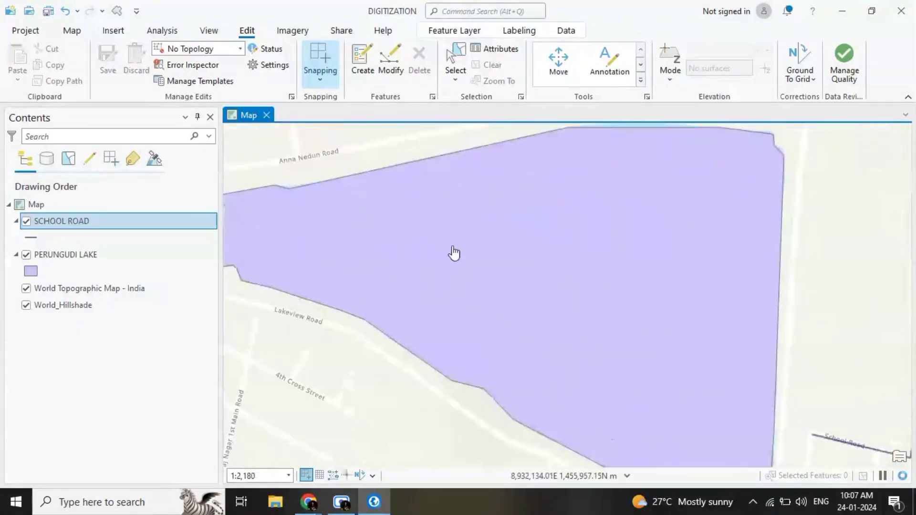
{"action": "left_click_drag", "start_coordinate": [369, 231], "coordinate": [391, 309]}
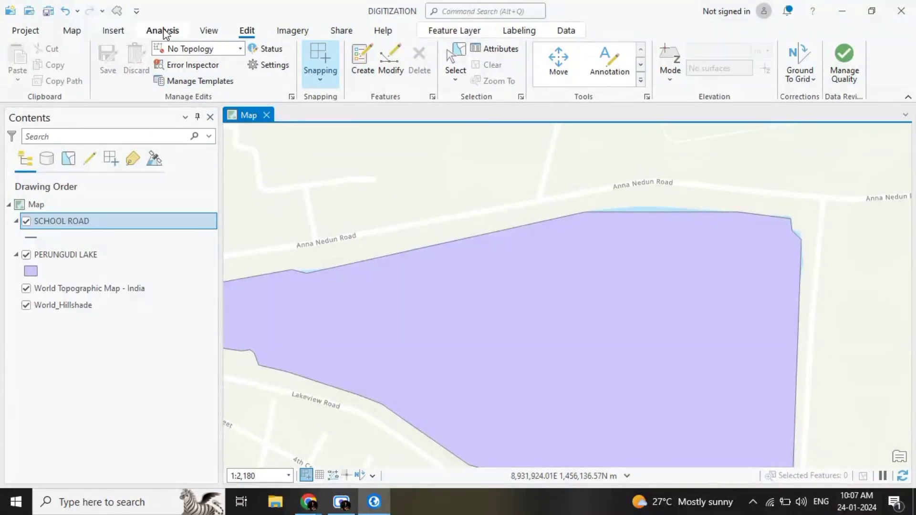
Step: Show the project catalog and start a new shapefile in the B:\DIGITIZATION folder connection
{"action": "left_click", "coordinate": [208, 32]}
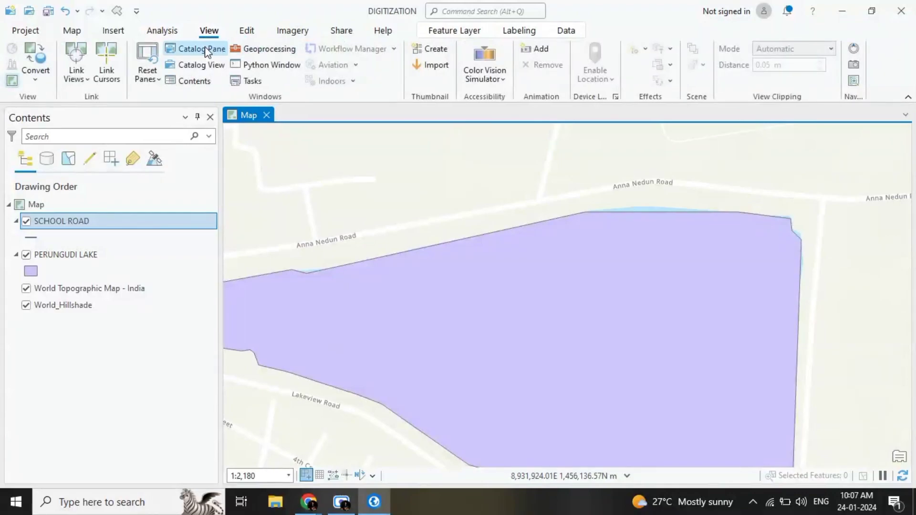
{"action": "left_click", "coordinate": [205, 47]}
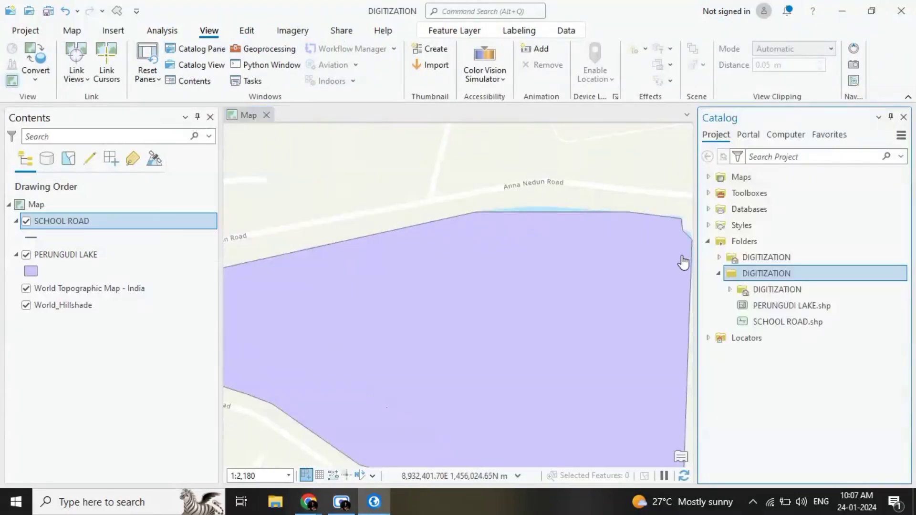
{"action": "right_click", "coordinate": [747, 273]}
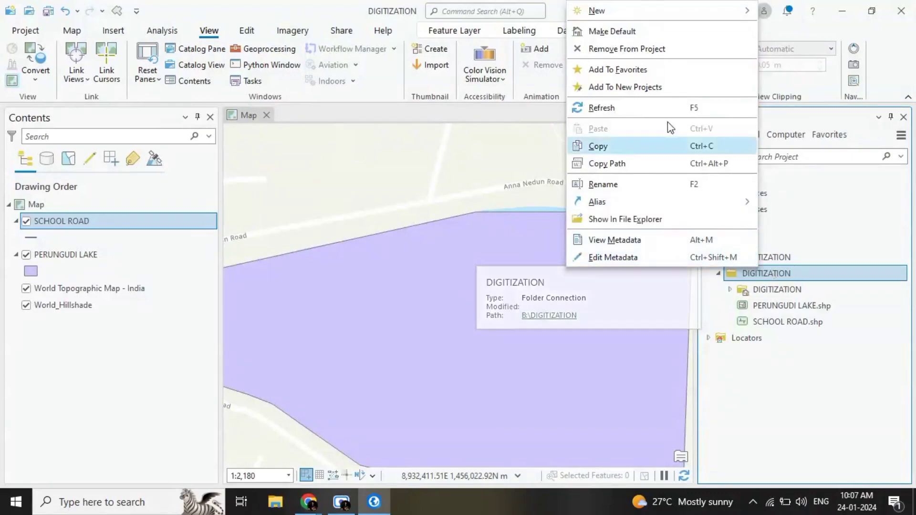
{"action": "mouse_move", "coordinate": [599, 11]}
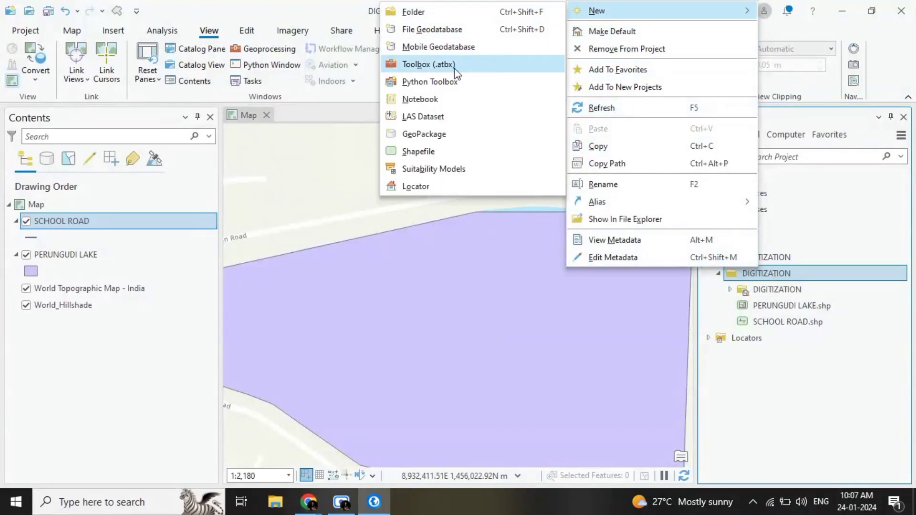
{"action": "left_click", "coordinate": [439, 151]}
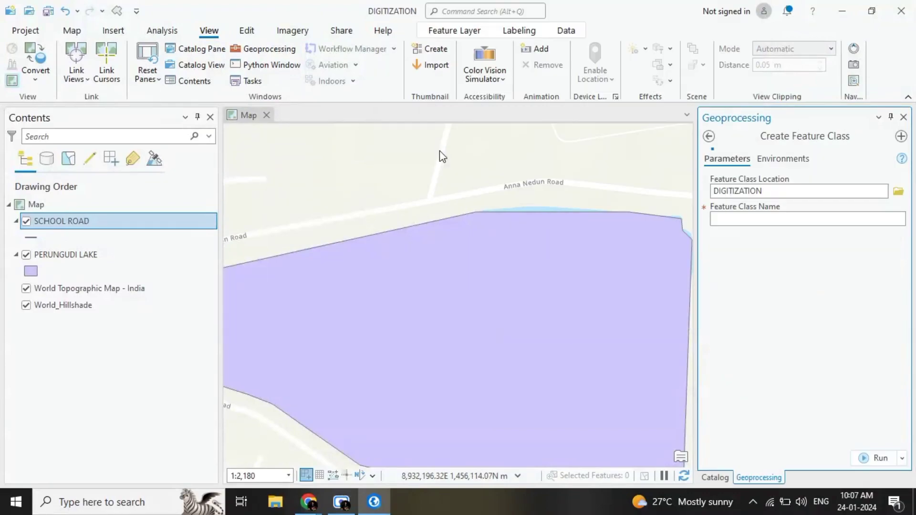
Step: Name the new feature class BUS STOPS and set its geometry type to Point
{"action": "left_click", "coordinate": [817, 218]}
{"action": "type", "text": "BUS STOPS"}
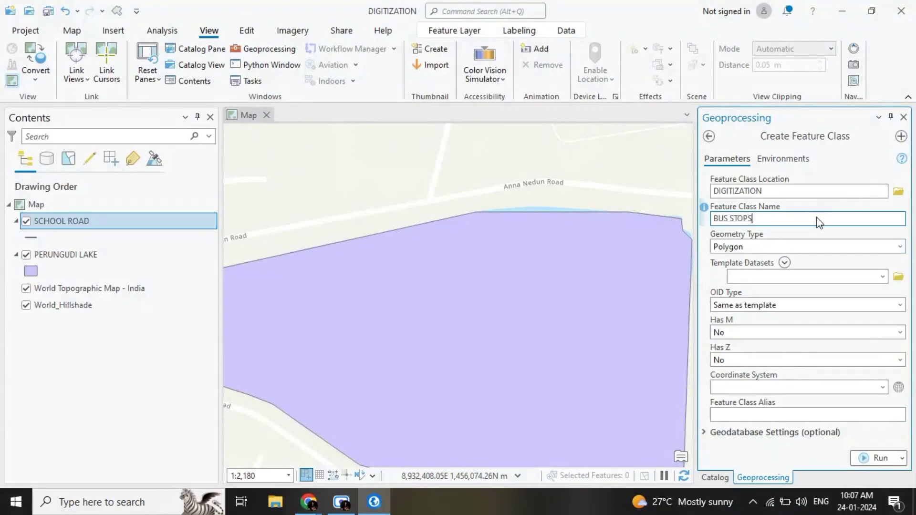
{"action": "left_click", "coordinate": [900, 249]}
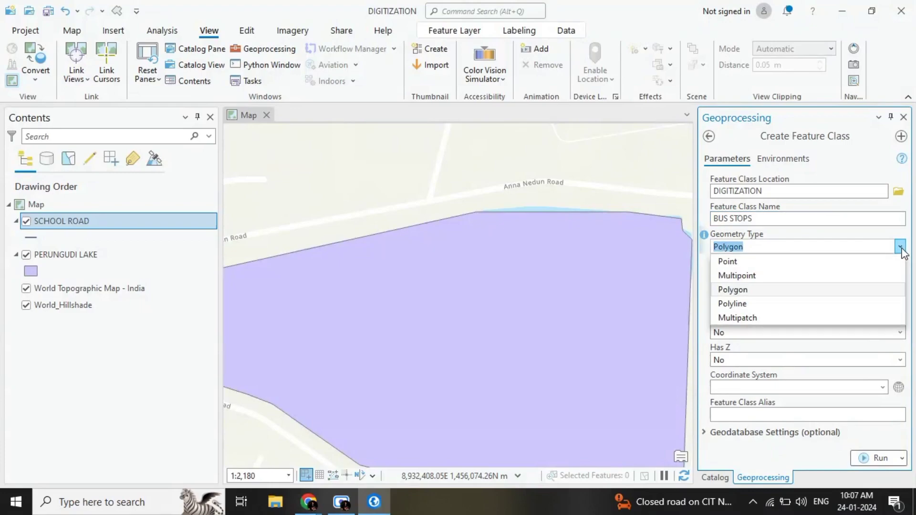
{"action": "left_click", "coordinate": [728, 262]}
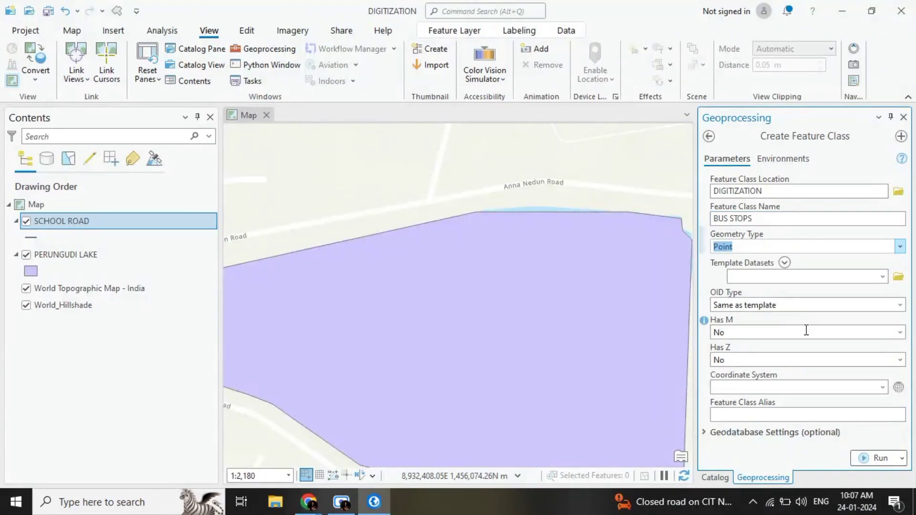
Step: Assign the current map's coordinate system, WGS_1984_Web_Mercator_Auxiliary_Sphere, and create the BUS STOPS feature class
{"action": "left_click", "coordinate": [883, 388]}
{"action": "left_click", "coordinate": [807, 402]}
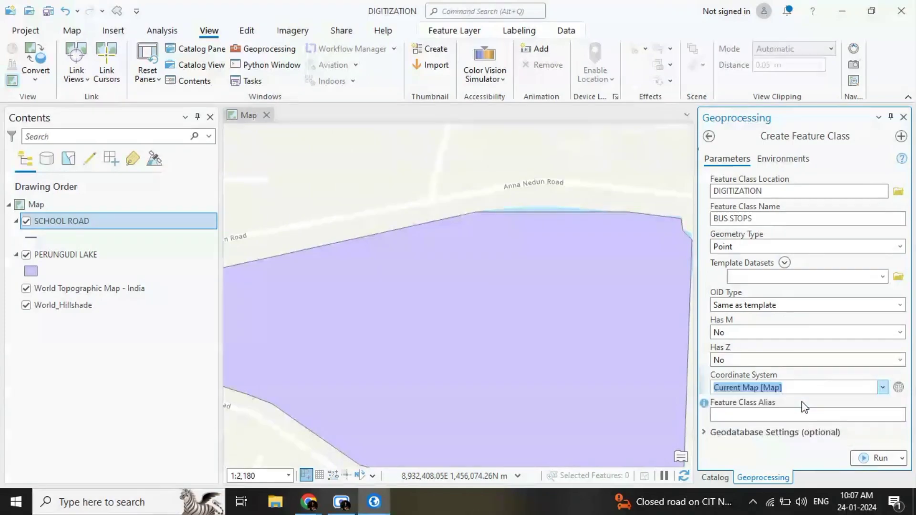
{"action": "left_click", "coordinate": [861, 459]}
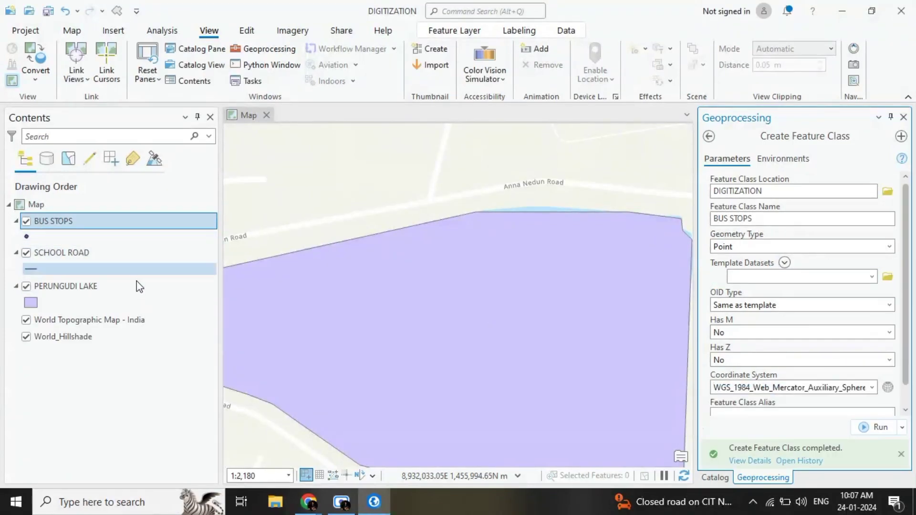
Step: Start creating point features with the BUS STOPS template and place a bus stop at the Anna Nedun Road side-street junction north of the lake
{"action": "left_click", "coordinate": [903, 117]}
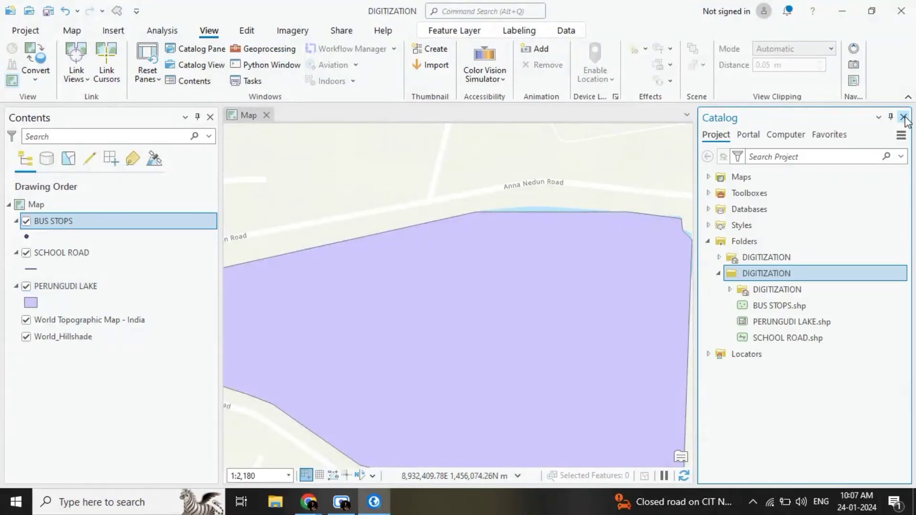
{"action": "left_click", "coordinate": [903, 117]}
{"action": "left_click", "coordinate": [248, 31]}
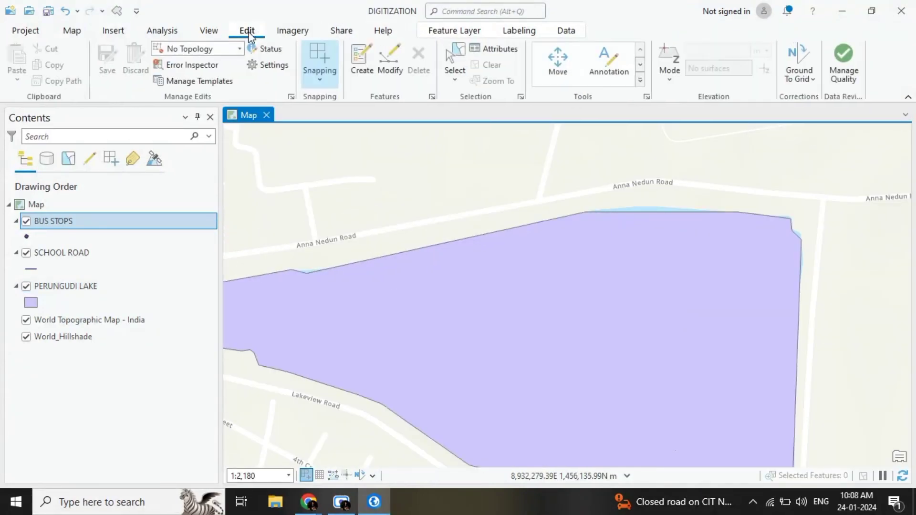
{"action": "left_click", "coordinate": [364, 57]}
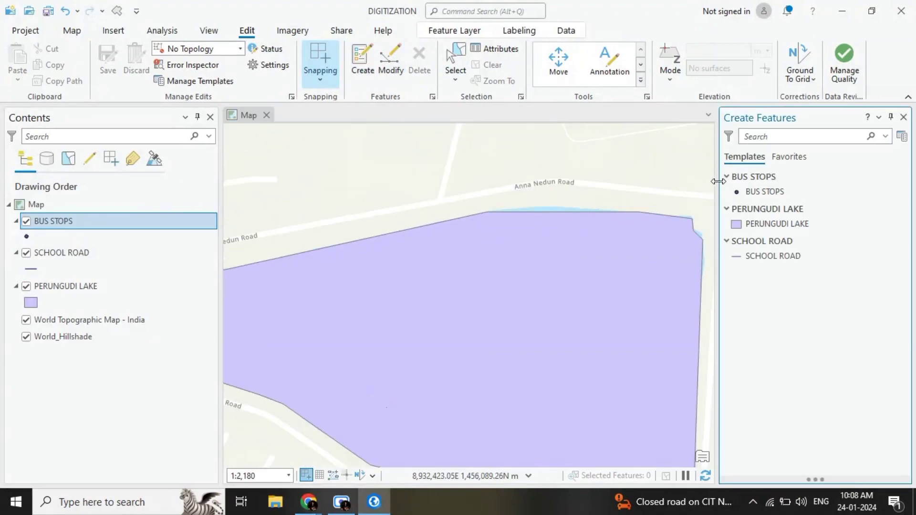
{"action": "left_click", "coordinate": [750, 192]}
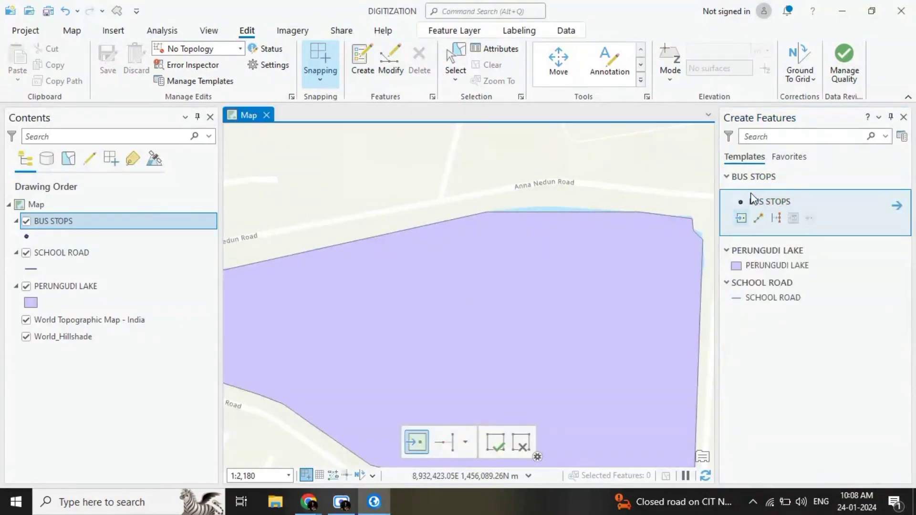
{"action": "left_click", "coordinate": [740, 221]}
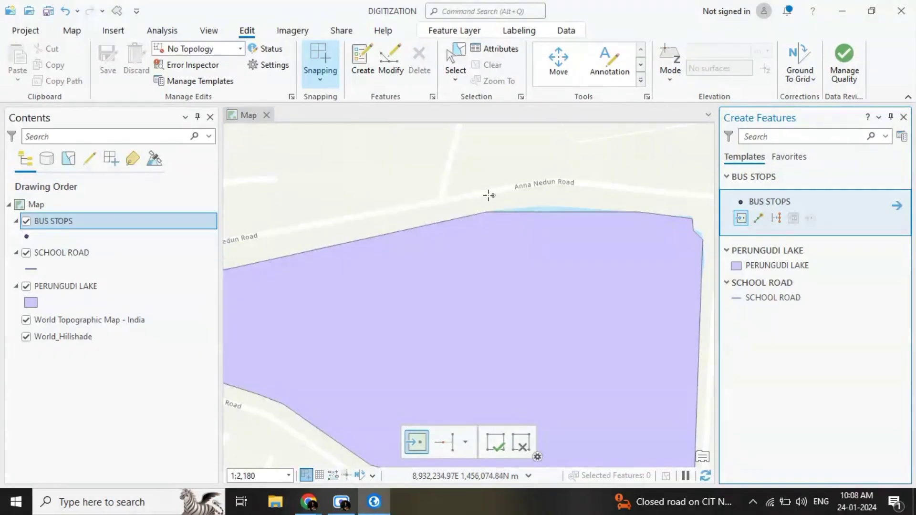
{"action": "scroll", "coordinate": [467, 190], "scroll_direction": "up", "scroll_amount": 2}
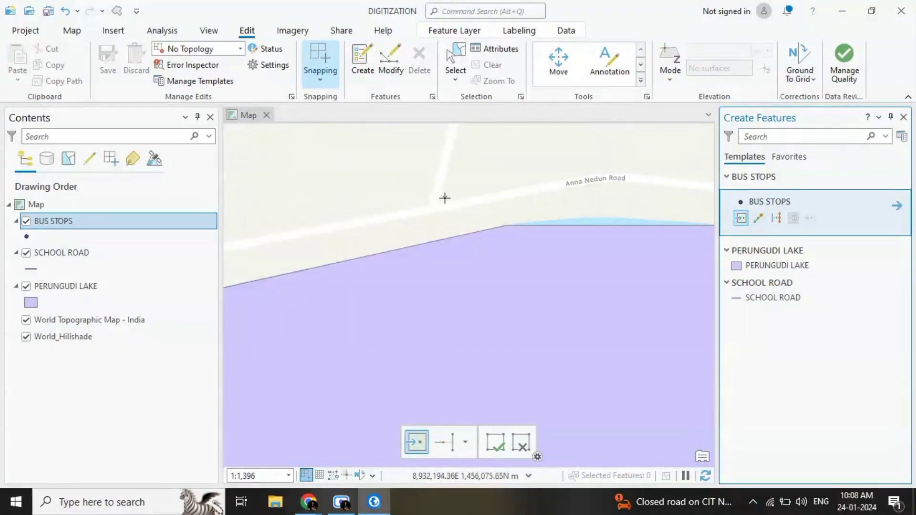
{"action": "left_click", "coordinate": [445, 199]}
Step: Place three more bus stops: near the lake's northeast corner, at School Road's western end, and on the north-south stretch of School Road
{"action": "scroll", "coordinate": [496, 205], "scroll_direction": "down", "scroll_amount": 4}
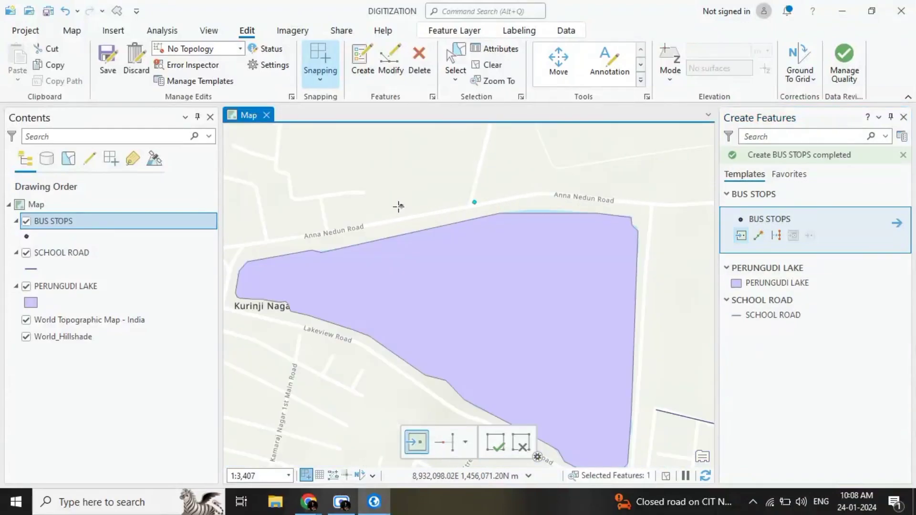
{"action": "scroll", "coordinate": [645, 204], "scroll_direction": "up", "scroll_amount": 2}
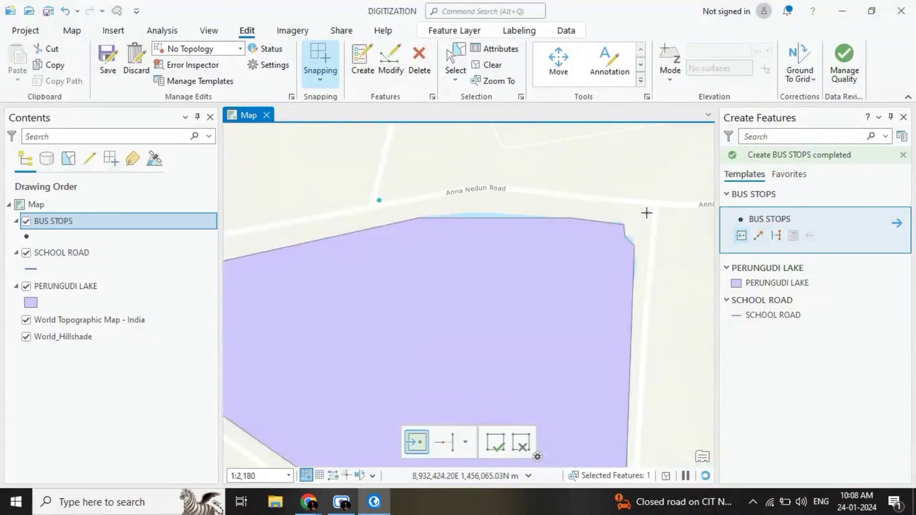
{"action": "scroll", "coordinate": [644, 268], "scroll_direction": "down", "scroll_amount": 3}
{"action": "scroll", "coordinate": [642, 417], "scroll_direction": "up", "scroll_amount": 3}
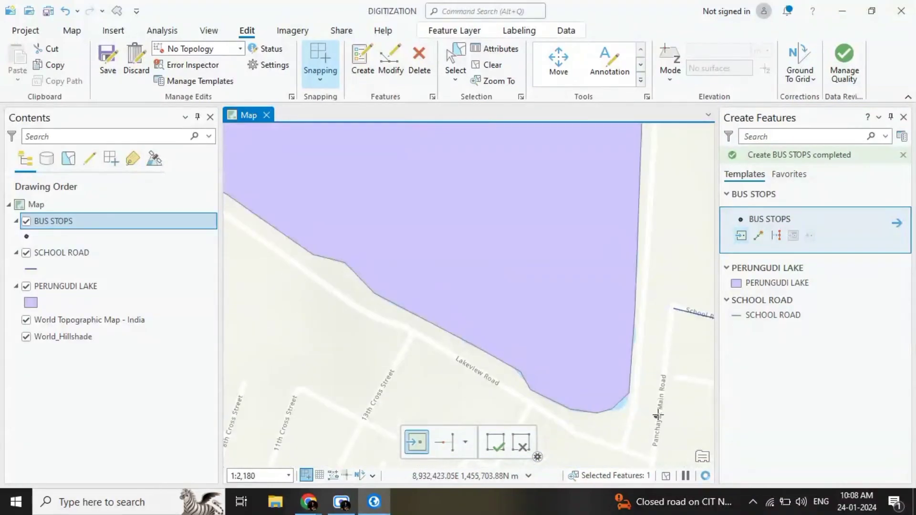
{"action": "scroll", "coordinate": [666, 413], "scroll_direction": "up", "scroll_amount": 3}
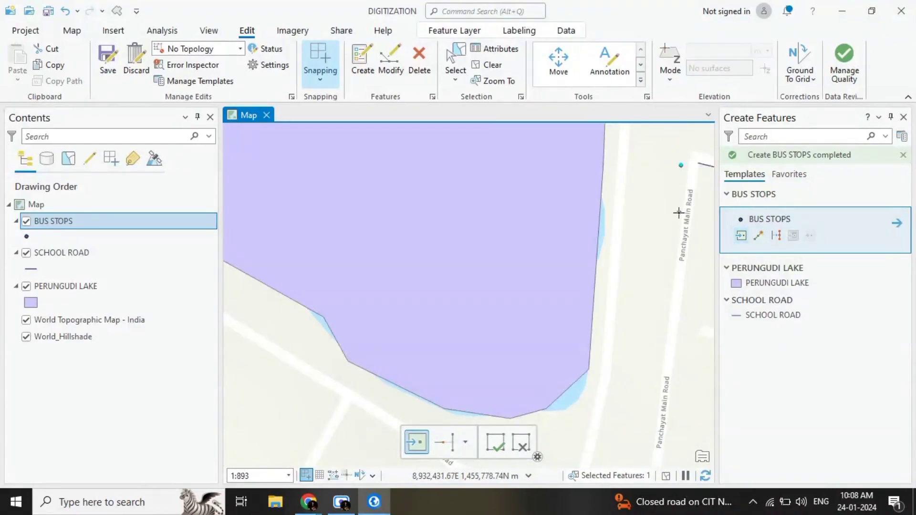
{"action": "scroll", "coordinate": [679, 215], "scroll_direction": "down", "scroll_amount": 5}
{"action": "scroll", "coordinate": [491, 280], "scroll_direction": "up", "scroll_amount": 3}
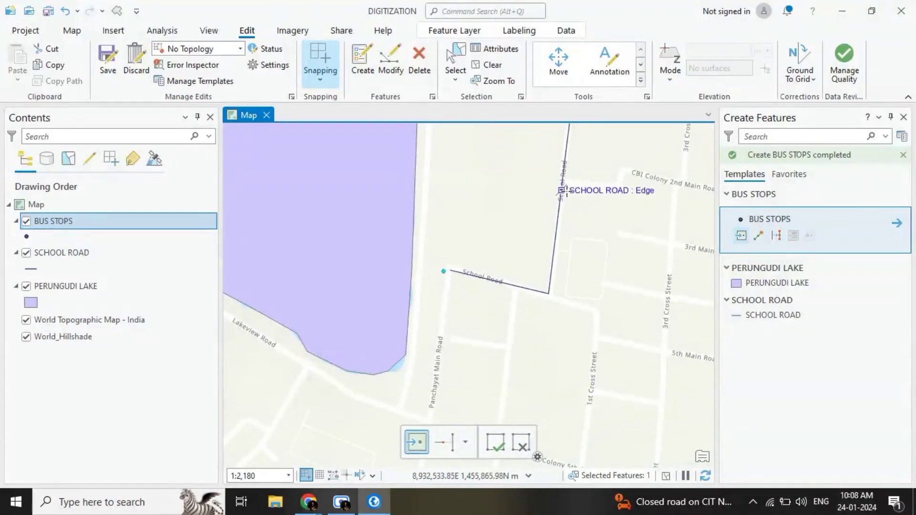
{"action": "left_click", "coordinate": [562, 191]}
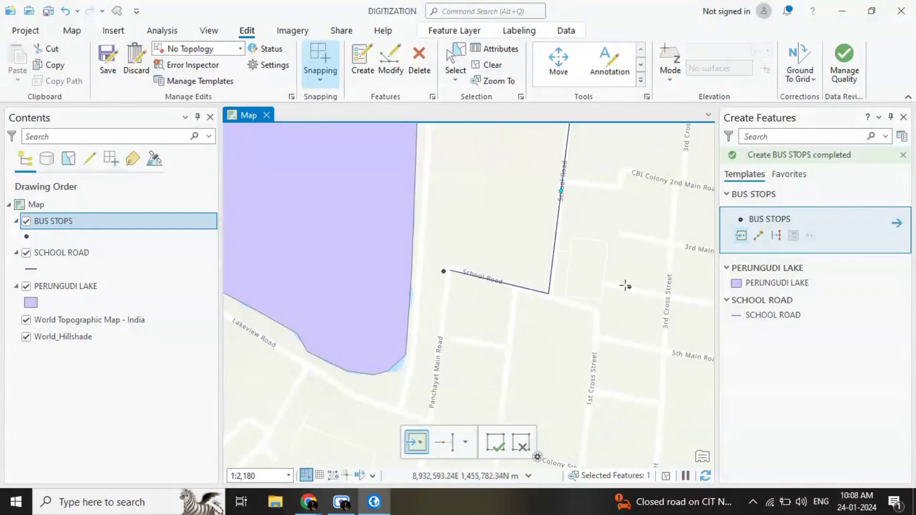
Step: Save all BUS STOPS edits, clear the feature selection and end feature creation
{"action": "left_click", "coordinate": [110, 62]}
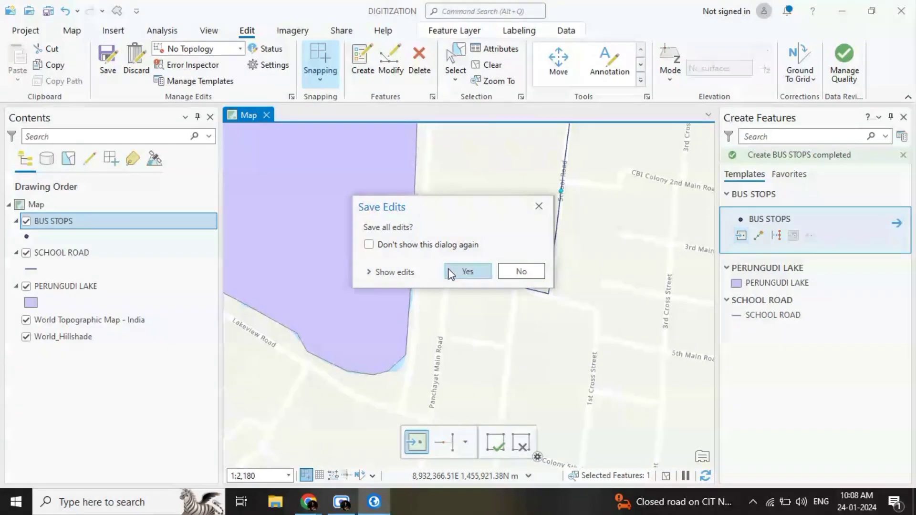
{"action": "left_click", "coordinate": [466, 271]}
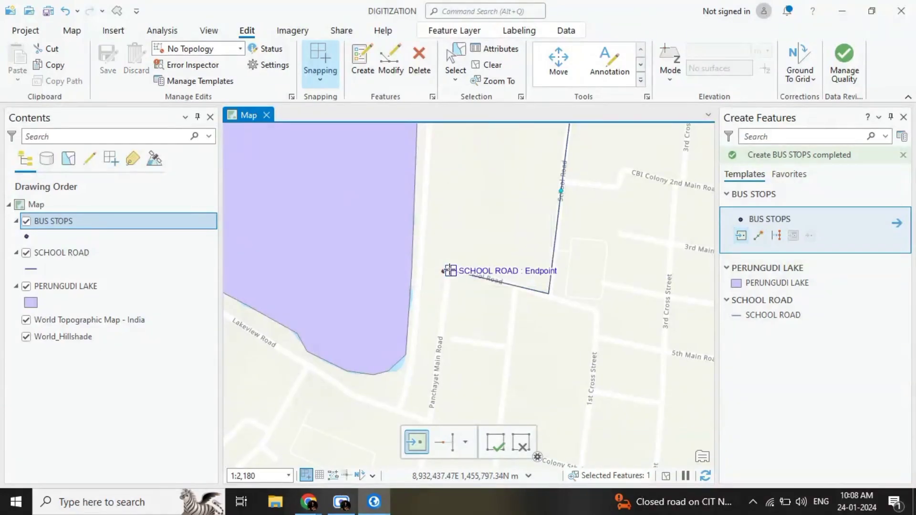
{"action": "left_click", "coordinate": [489, 65]}
{"action": "scroll", "coordinate": [523, 262], "scroll_direction": "down", "scroll_amount": 3}
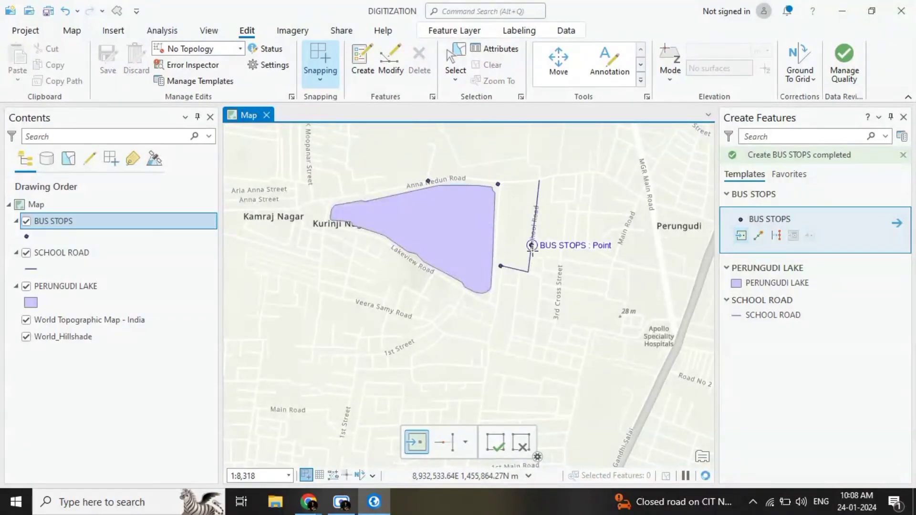
{"action": "left_click", "coordinate": [259, 239]}
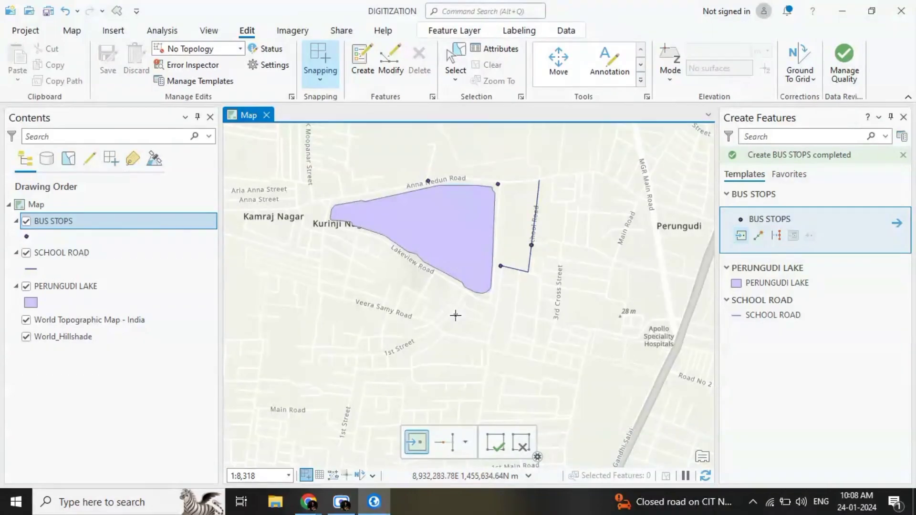
{"action": "left_click", "coordinate": [902, 118]}
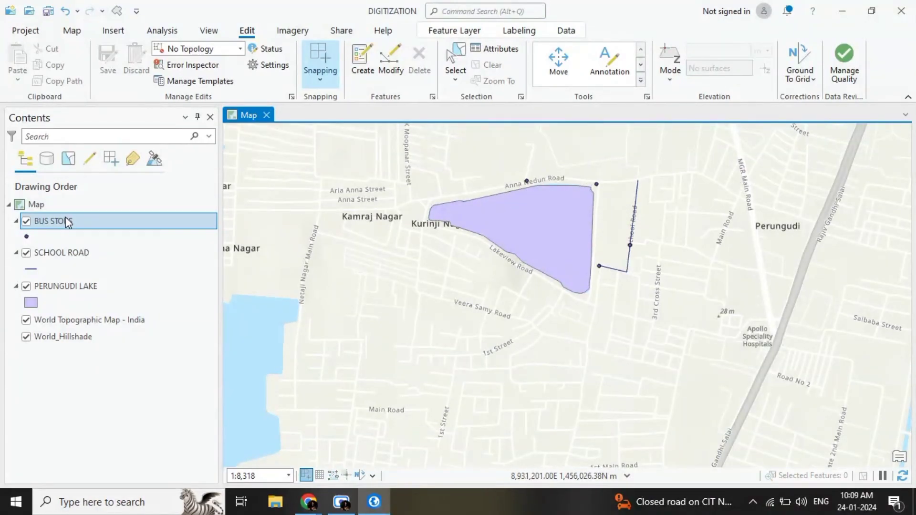
Step: Try gallery symbols on the PERUNGUDI LAKE polygon and apply the unfilled 2 pt Black Outline symbol
{"action": "left_click", "coordinate": [31, 300]}
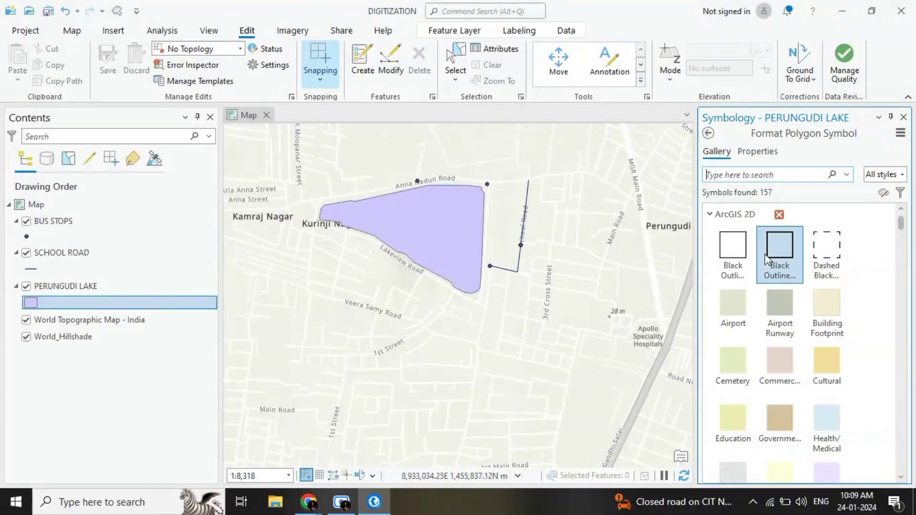
{"action": "left_click", "coordinate": [797, 251]}
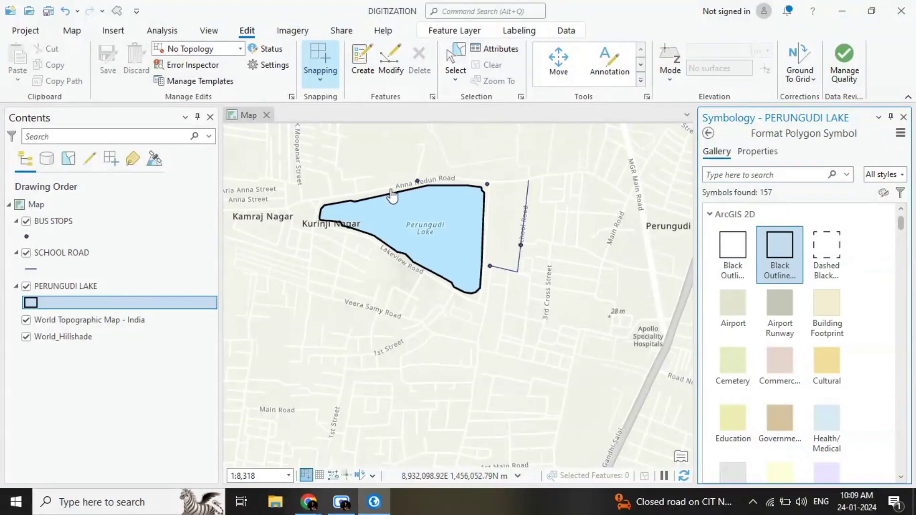
{"action": "left_click", "coordinate": [778, 319]}
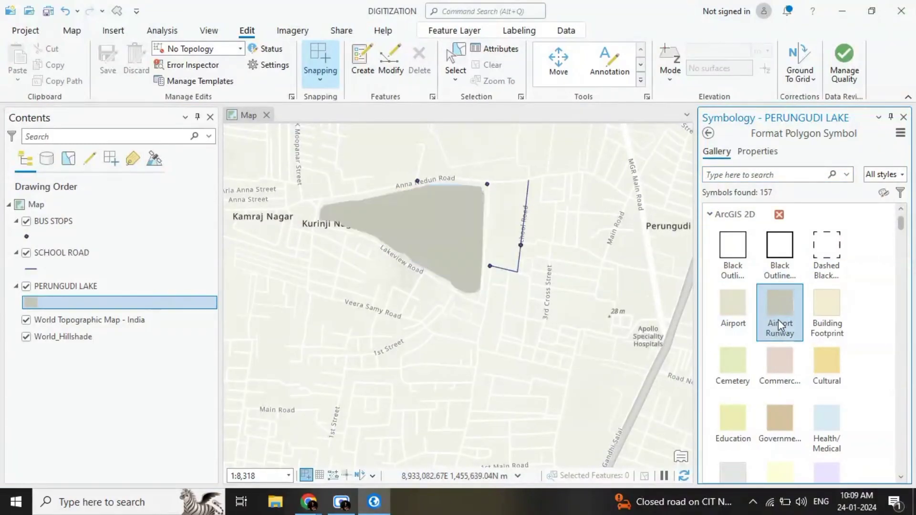
{"action": "left_click", "coordinate": [732, 251]}
{"action": "left_click", "coordinate": [737, 302]}
{"action": "left_click", "coordinate": [766, 260]}
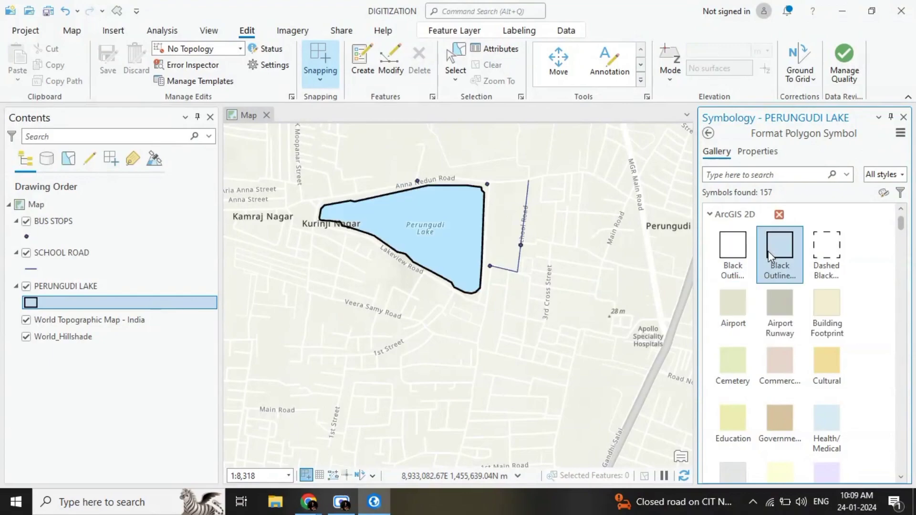
Step: Change the PERUNGUDI LAKE outline color to red and apply it to the layer
{"action": "left_click", "coordinate": [755, 152]}
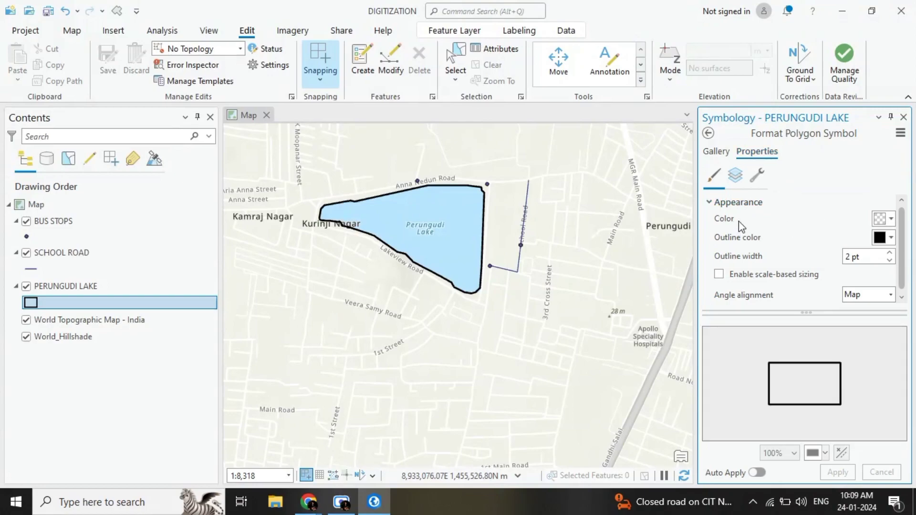
{"action": "left_click", "coordinate": [889, 238]}
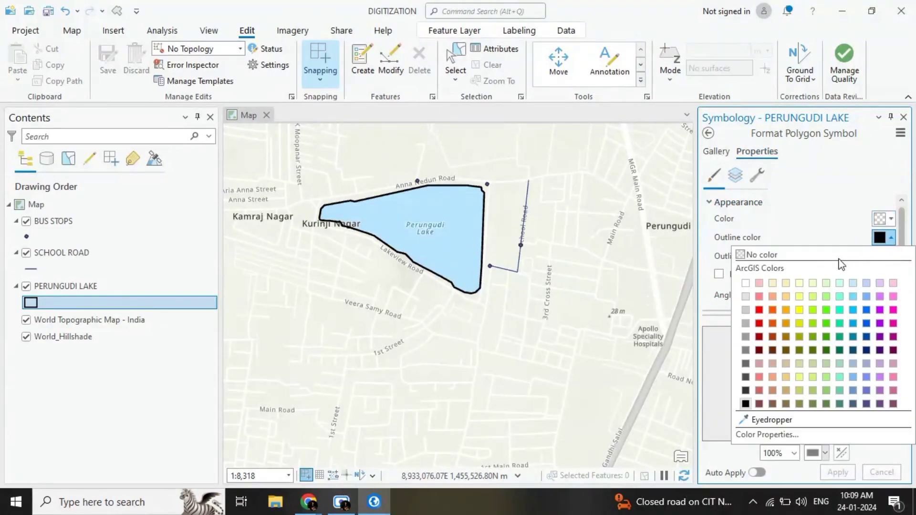
{"action": "left_click", "coordinate": [759, 310]}
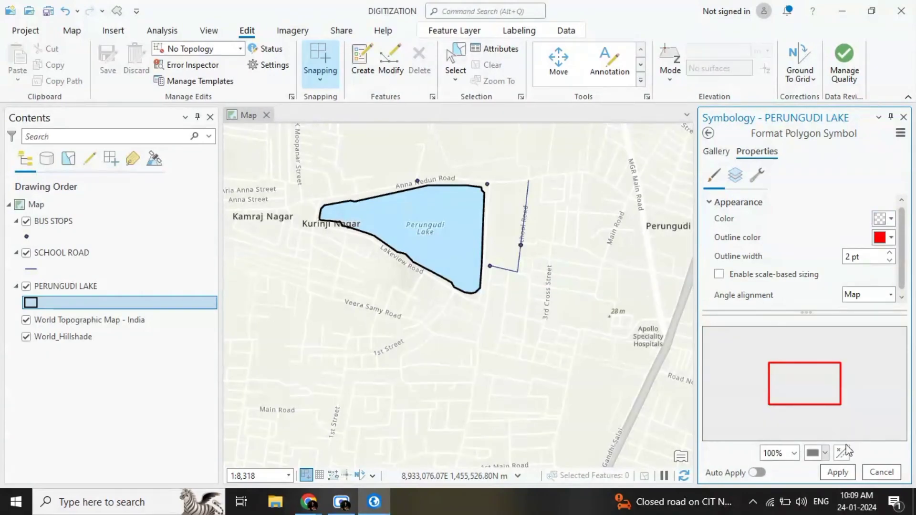
{"action": "left_click", "coordinate": [838, 472]}
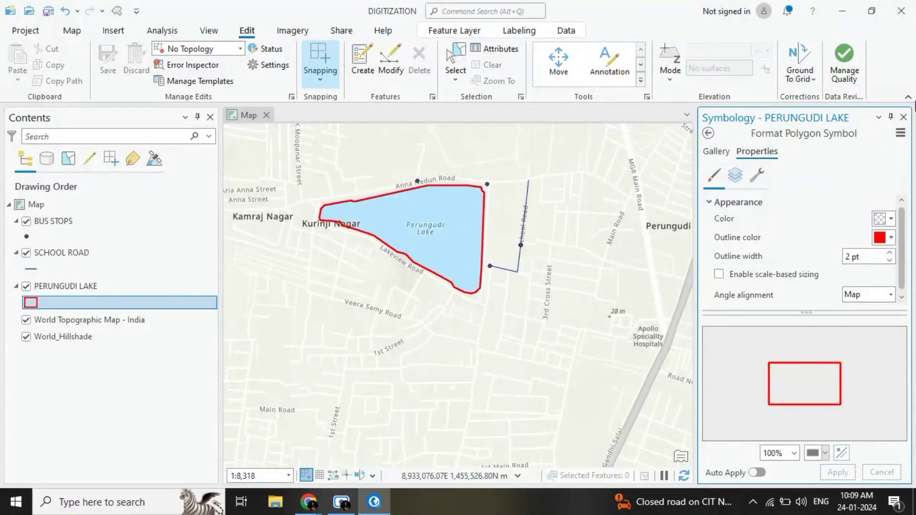
{"action": "left_click", "coordinate": [904, 117]}
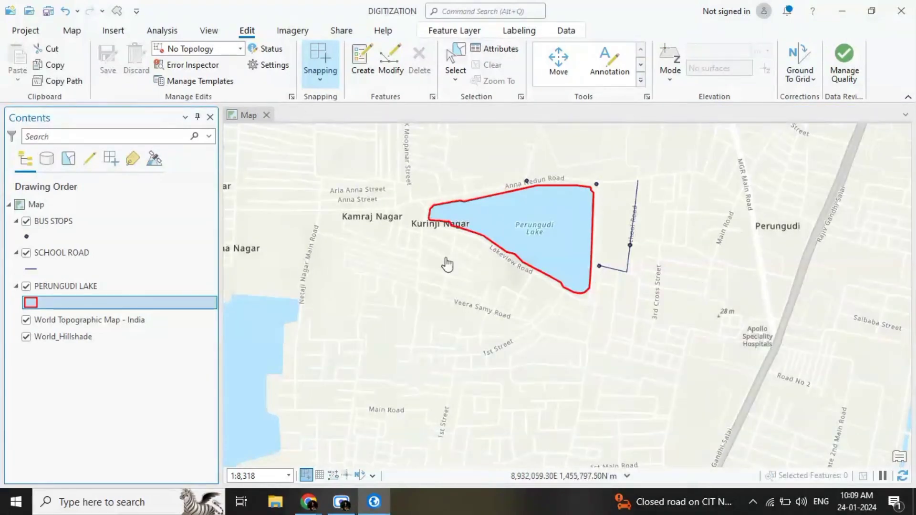
Step: Try the Highway symbol on the SCHOOL ROAD line, and settle on the Major Road symbol
{"action": "left_click", "coordinate": [30, 270]}
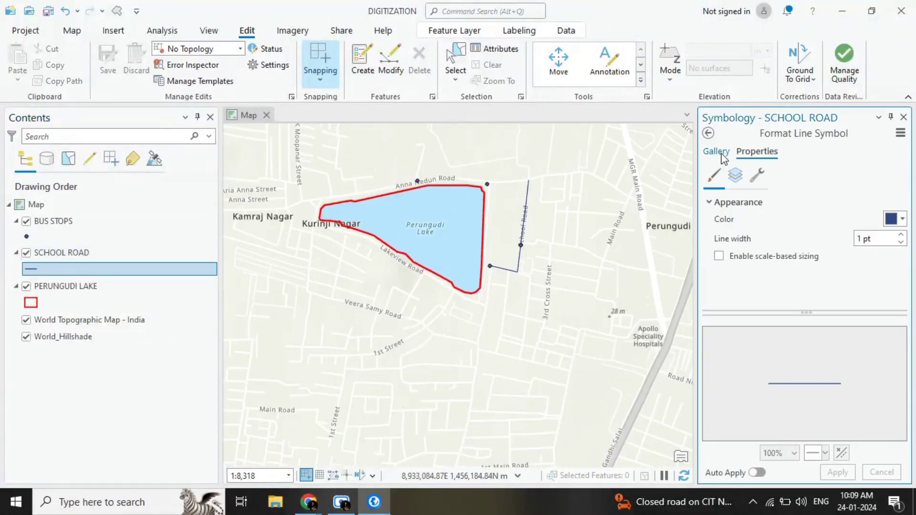
{"action": "left_click", "coordinate": [717, 152]}
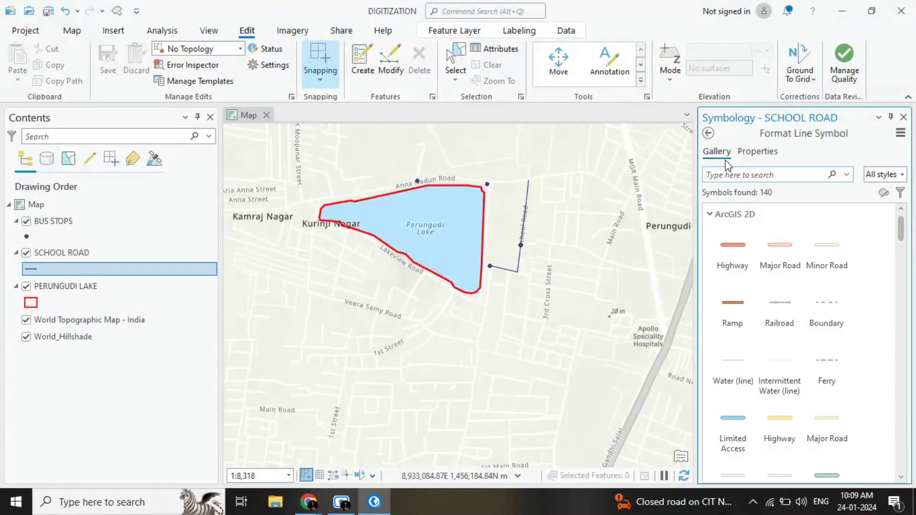
{"action": "left_click", "coordinate": [743, 260]}
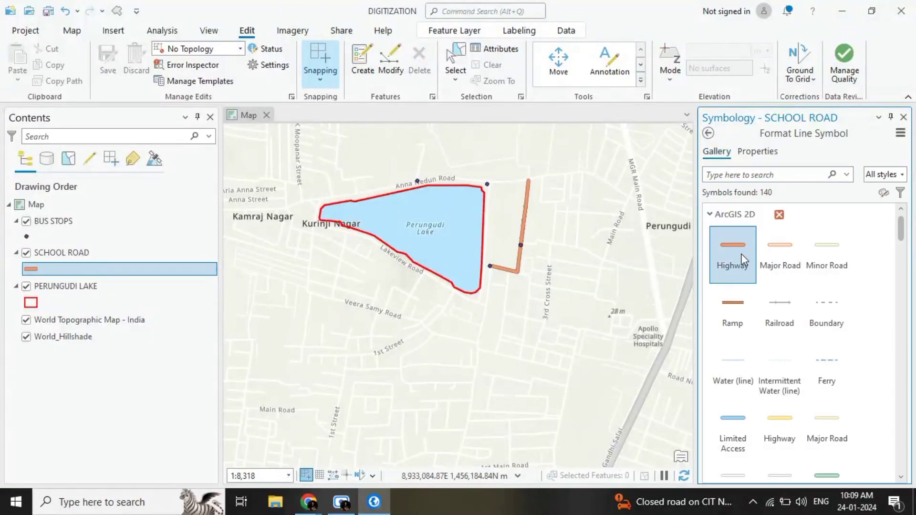
{"action": "left_click", "coordinate": [774, 253]}
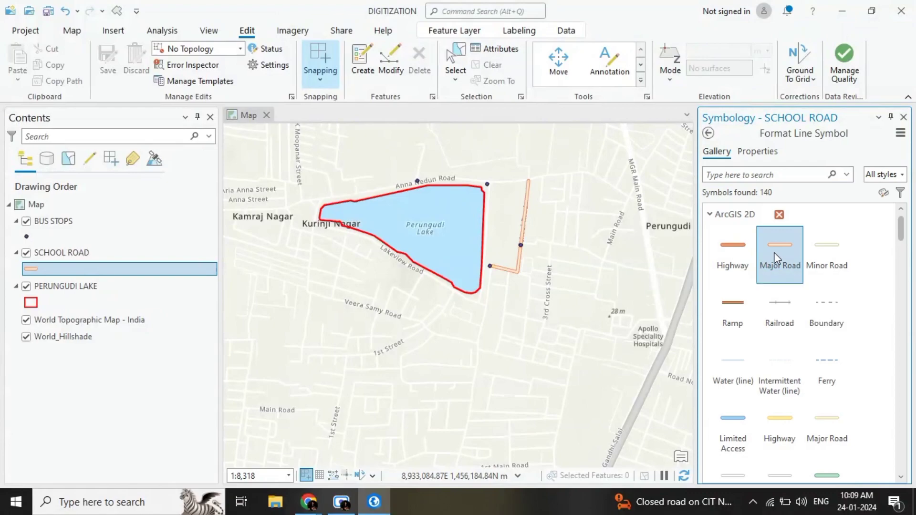
Step: Set the SCHOOL ROAD line color to red and apply it to the layer
{"action": "left_click", "coordinate": [758, 152]}
{"action": "left_click", "coordinate": [901, 227]}
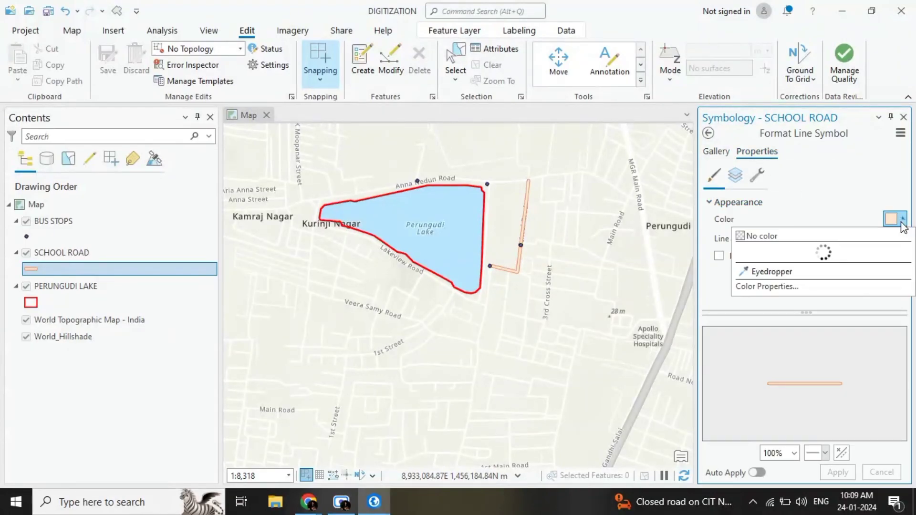
{"action": "left_click", "coordinate": [763, 294]}
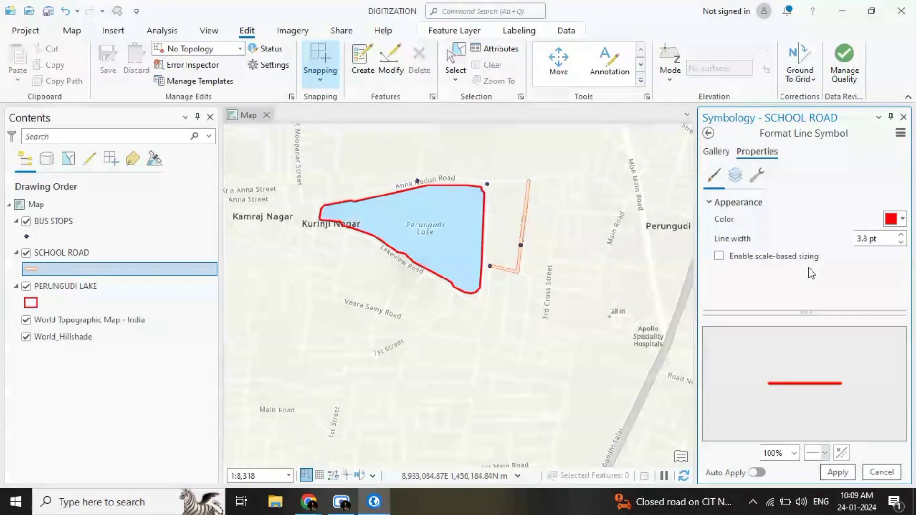
{"action": "left_click", "coordinate": [848, 474]}
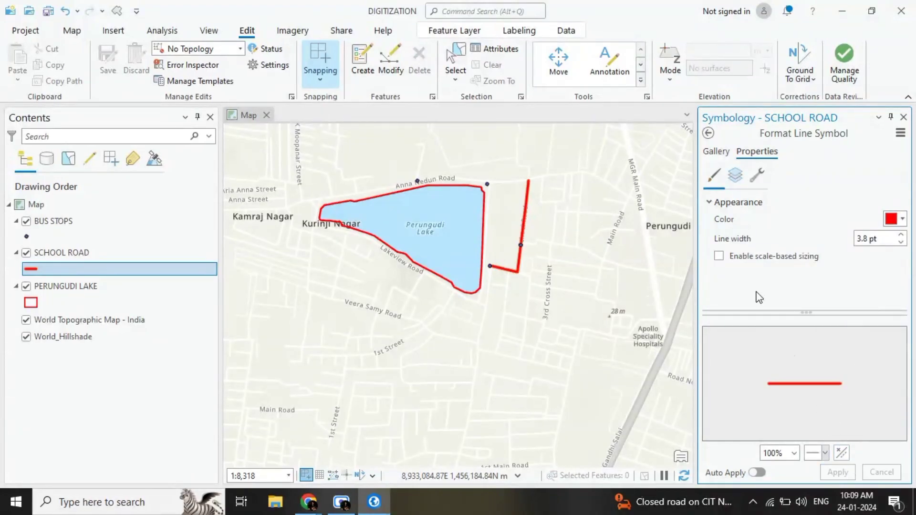
{"action": "left_click", "coordinate": [904, 116]}
Step: Give the BUS STOPS point layer the Bus Station symbol from the ArcGIS 2D gallery
{"action": "left_click", "coordinate": [26, 238]}
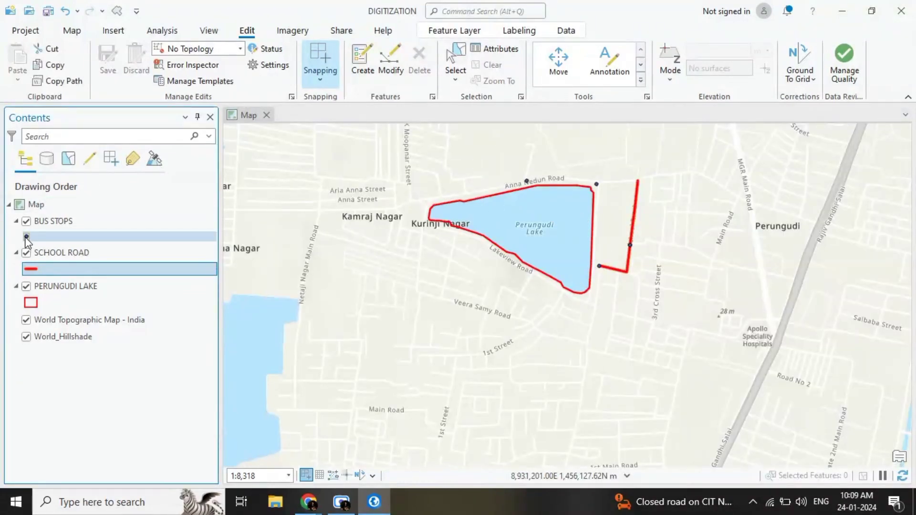
{"action": "left_click", "coordinate": [25, 237]}
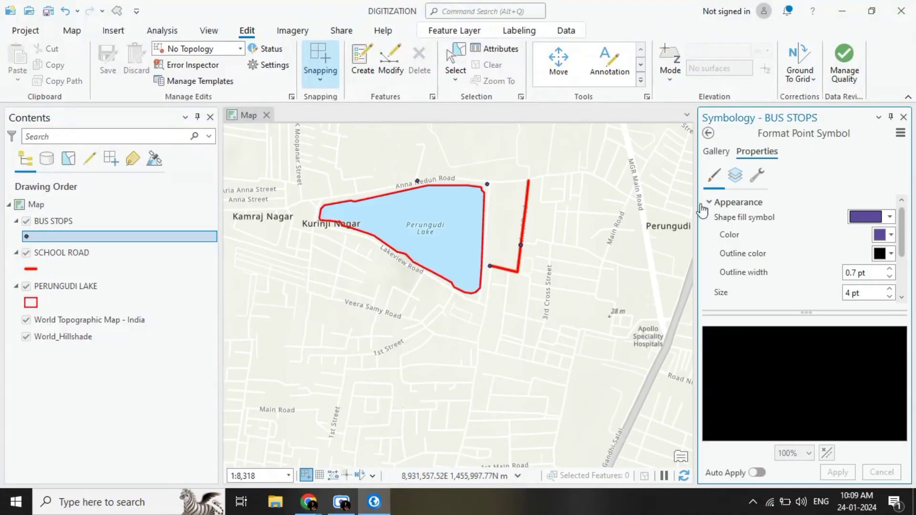
{"action": "left_click", "coordinate": [718, 151]}
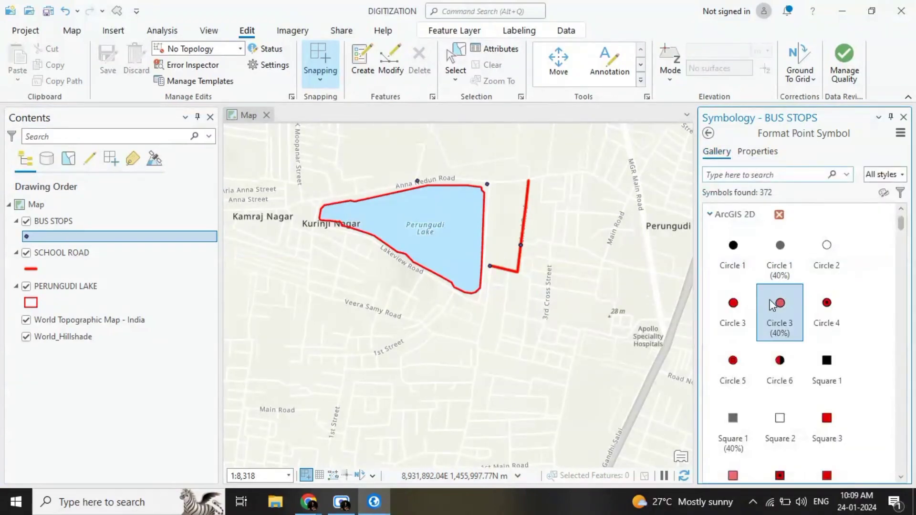
{"action": "scroll", "coordinate": [803, 330], "scroll_direction": "down", "scroll_amount": 5}
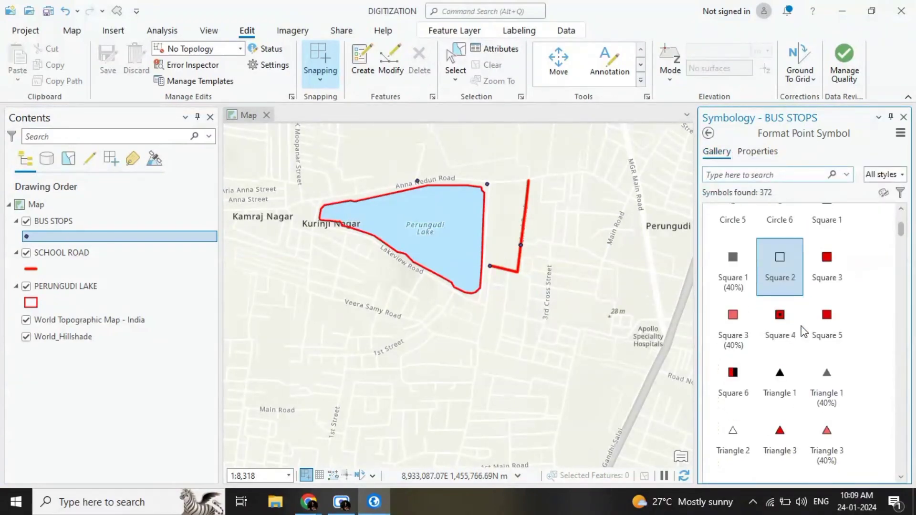
{"action": "scroll", "coordinate": [800, 330], "scroll_direction": "down", "scroll_amount": 8}
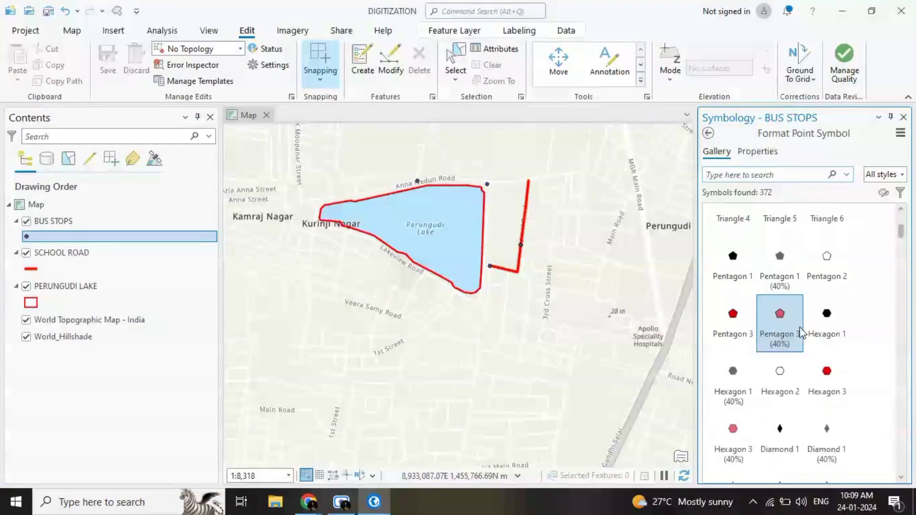
{"action": "scroll", "coordinate": [802, 333], "scroll_direction": "down", "scroll_amount": 2}
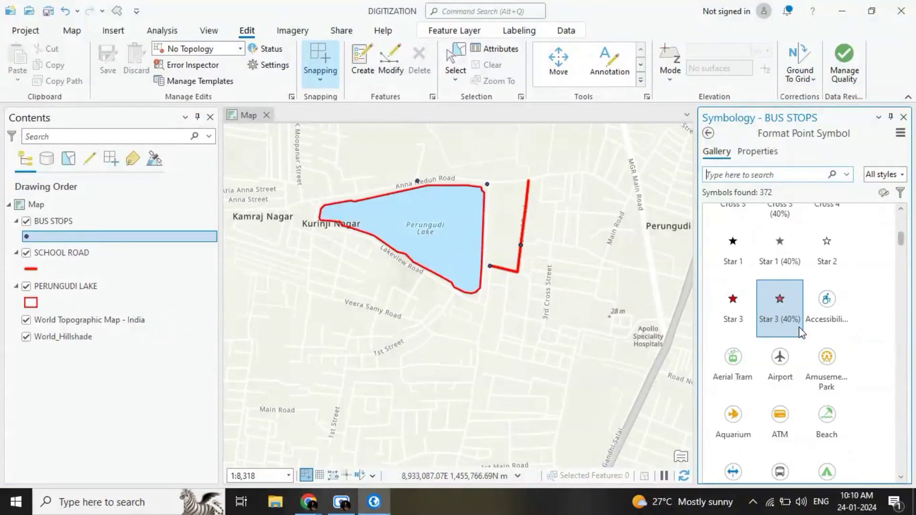
{"action": "scroll", "coordinate": [802, 332], "scroll_direction": "down", "scroll_amount": 2}
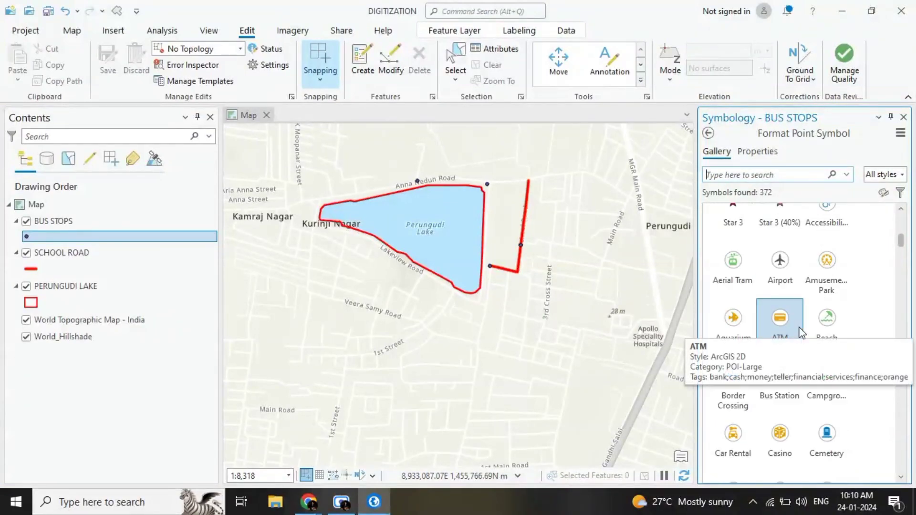
{"action": "left_click", "coordinate": [769, 386]}
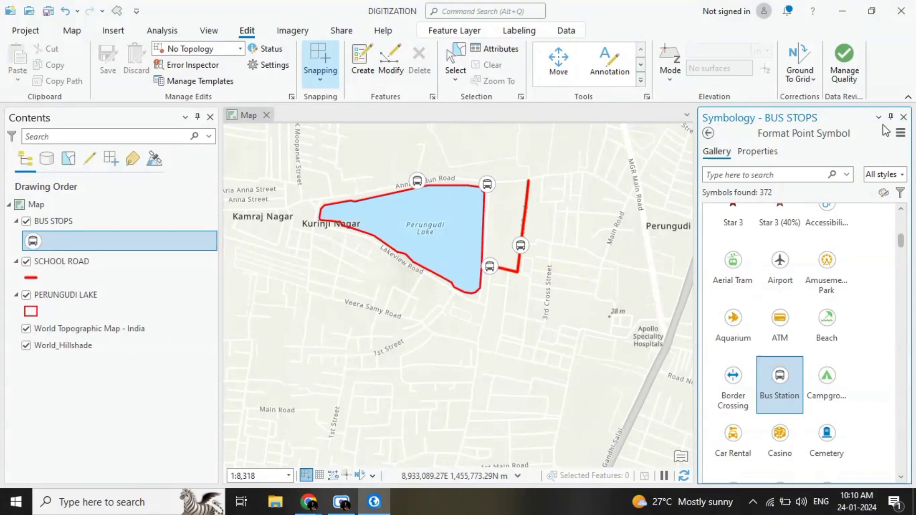
{"action": "left_click", "coordinate": [903, 117]}
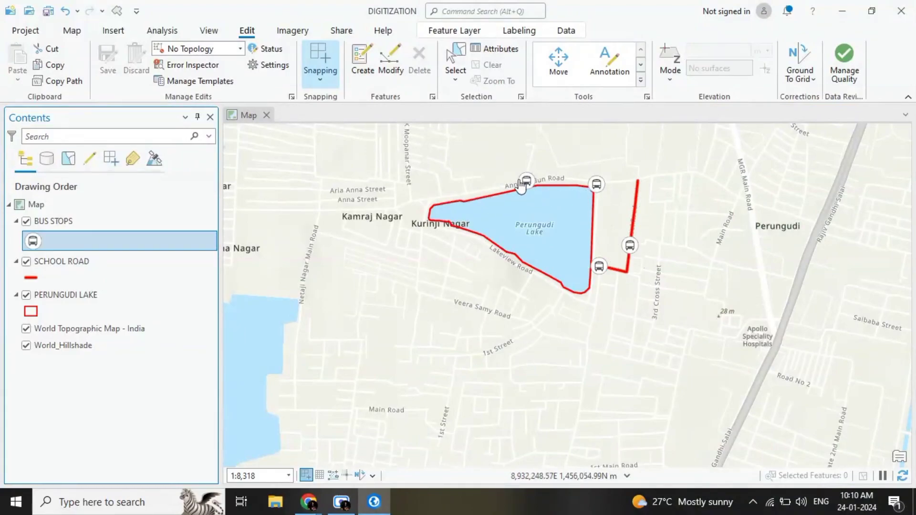
{"action": "scroll", "coordinate": [540, 242], "scroll_direction": "up", "scroll_amount": 2}
{"action": "scroll", "coordinate": [540, 241], "scroll_direction": "down", "scroll_amount": 2}
{"action": "scroll", "coordinate": [539, 241], "scroll_direction": "up", "scroll_amount": 2}
{"action": "scroll", "coordinate": [540, 242], "scroll_direction": "down", "scroll_amount": 2}
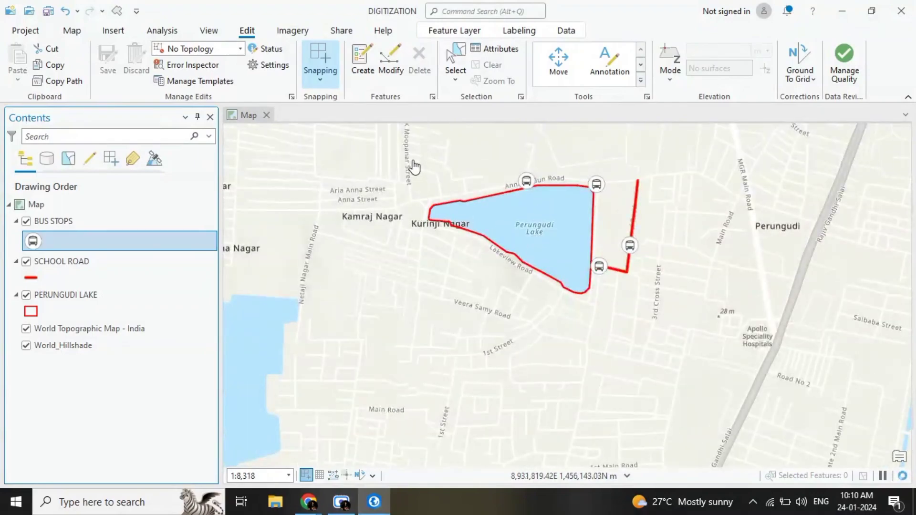